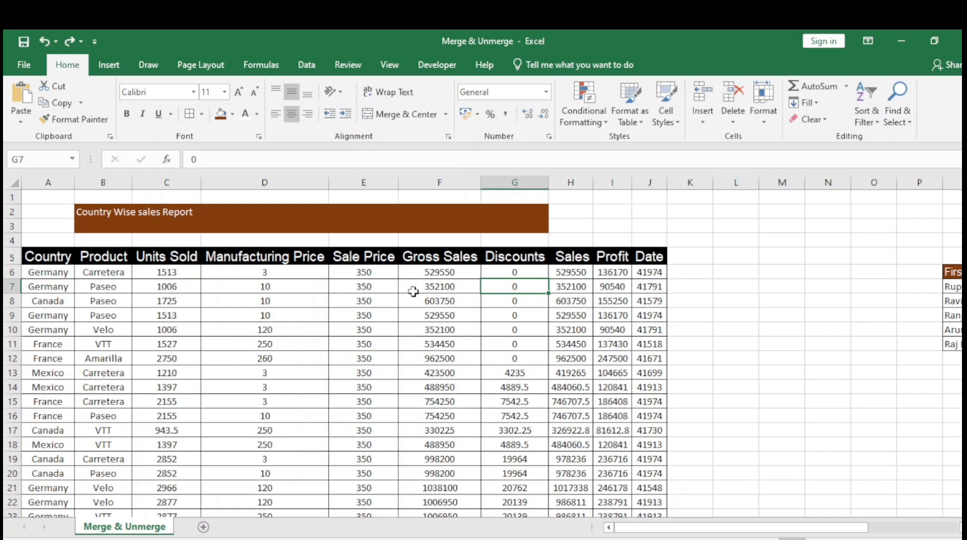
Examine which cell holds the report title by checking B2 and its neighbouring cells
{"action": "left_click", "coordinate": [83, 211]}
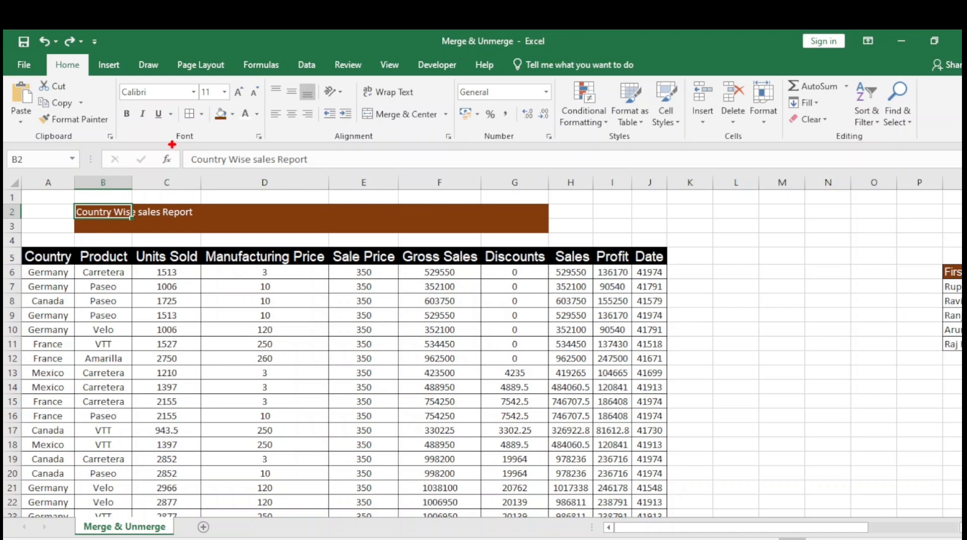
{"action": "mouse_move", "coordinate": [171, 144]}
{"action": "left_mouse_down"}
{"action": "mouse_move", "coordinate": [222, 165]}
{"action": "mouse_move", "coordinate": [344, 178]}
{"action": "left_mouse_up"}
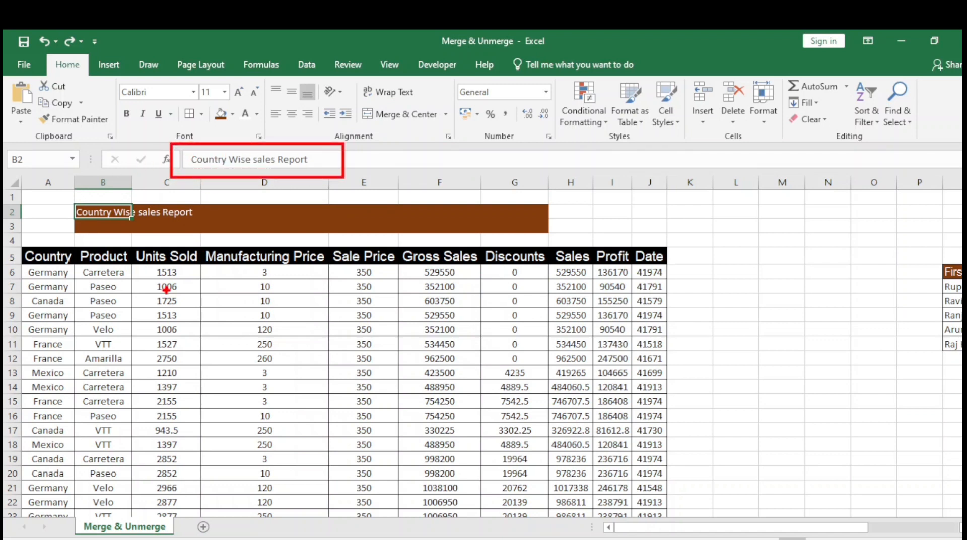
{"action": "key", "text": "Escape"}
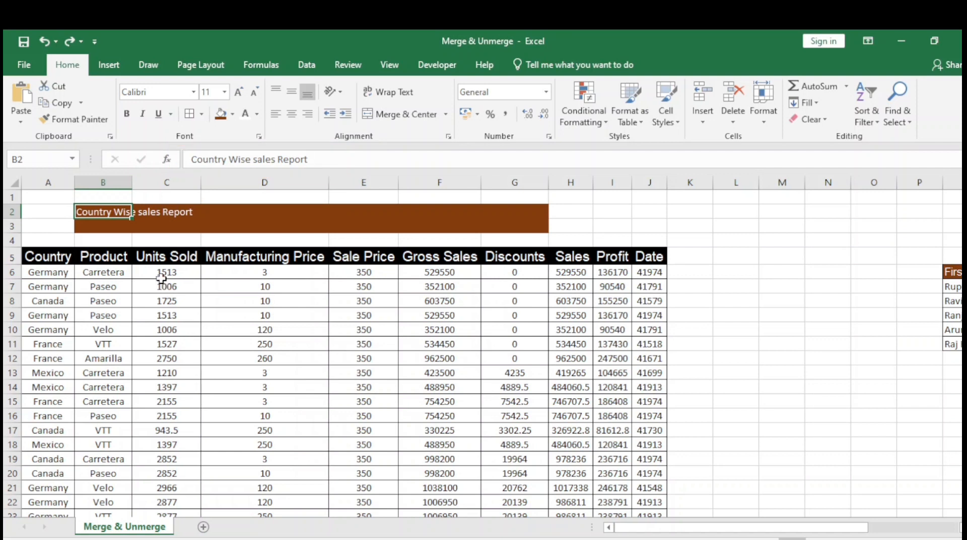
{"action": "left_click", "coordinate": [91, 240]}
{"action": "left_click", "coordinate": [83, 214]}
{"action": "left_click", "coordinate": [39, 216]}
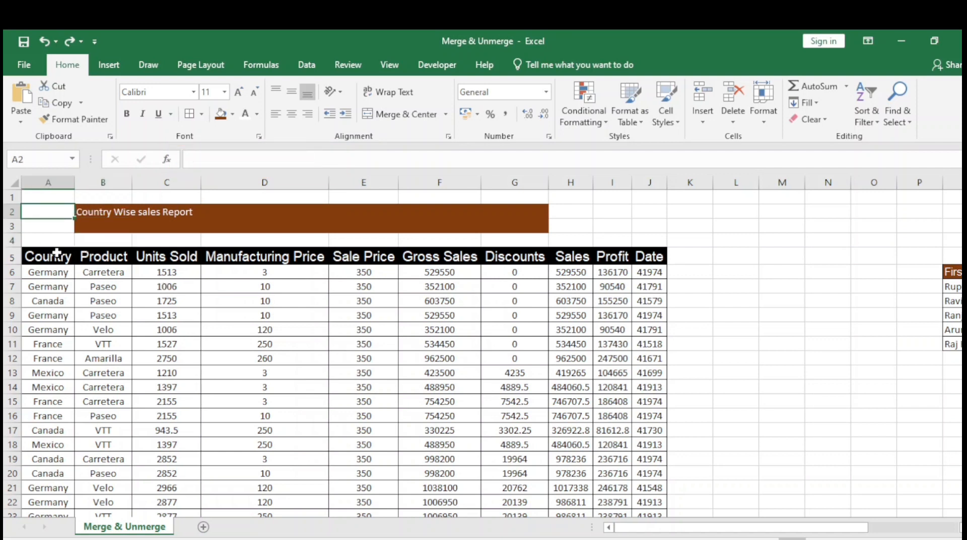
{"action": "key", "text": "Right"}
{"action": "key", "text": "Left"}
{"action": "key", "text": "Right"}
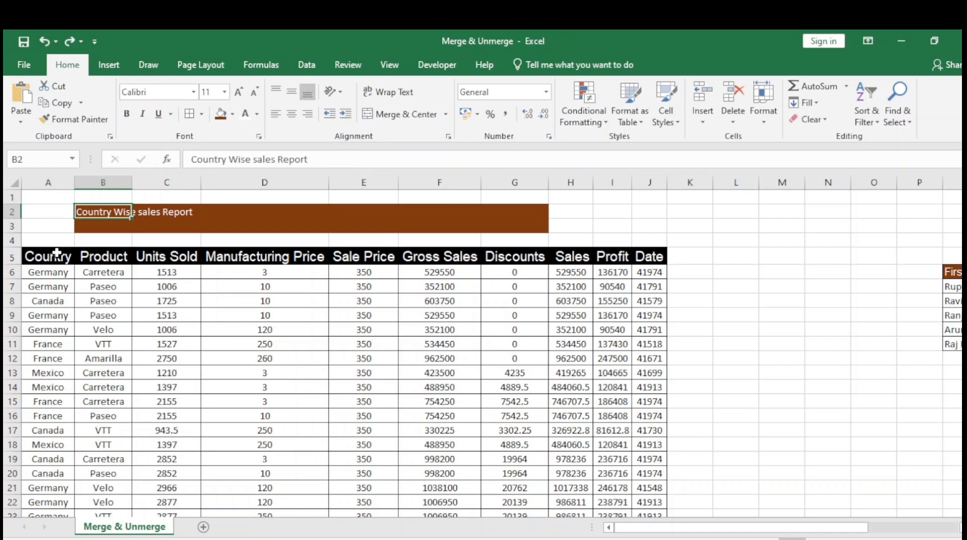
{"action": "key", "text": "Right"}
{"action": "key", "text": "Left"}
Try widening column B until the title in B2 fits, and undo the widening
{"action": "left_click_drag", "start_coordinate": [130, 177], "coordinate": [195, 177]}
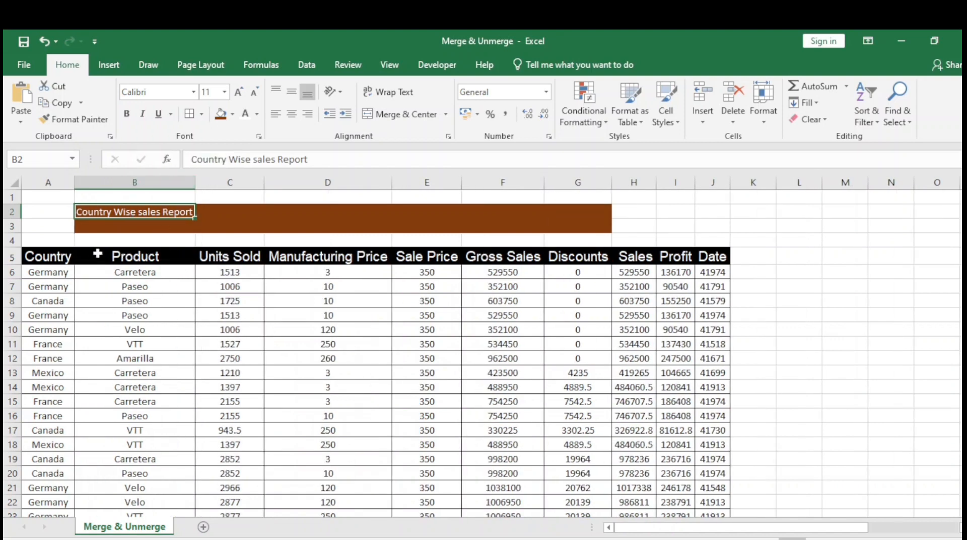
{"action": "key", "text": "ctrl+z"}
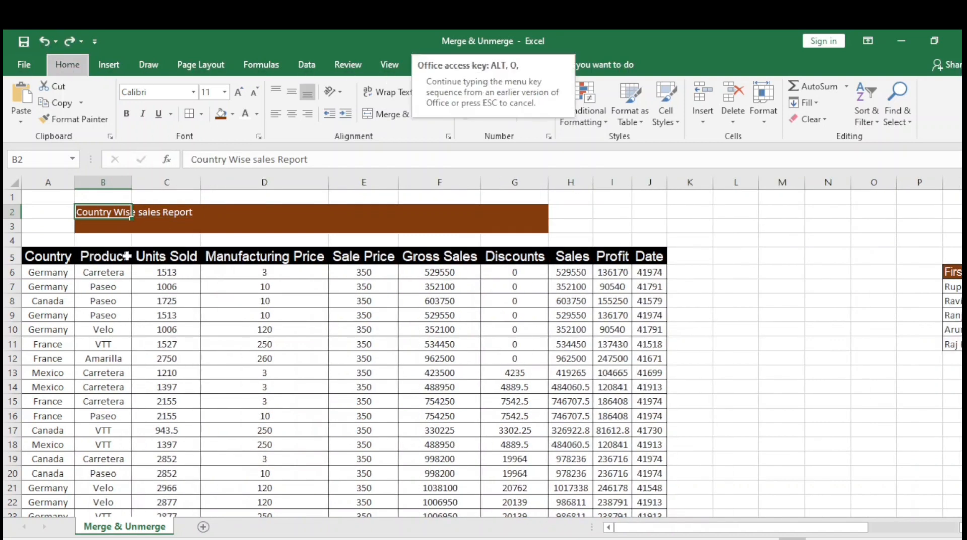
{"action": "key", "text": "ctrl+y"}
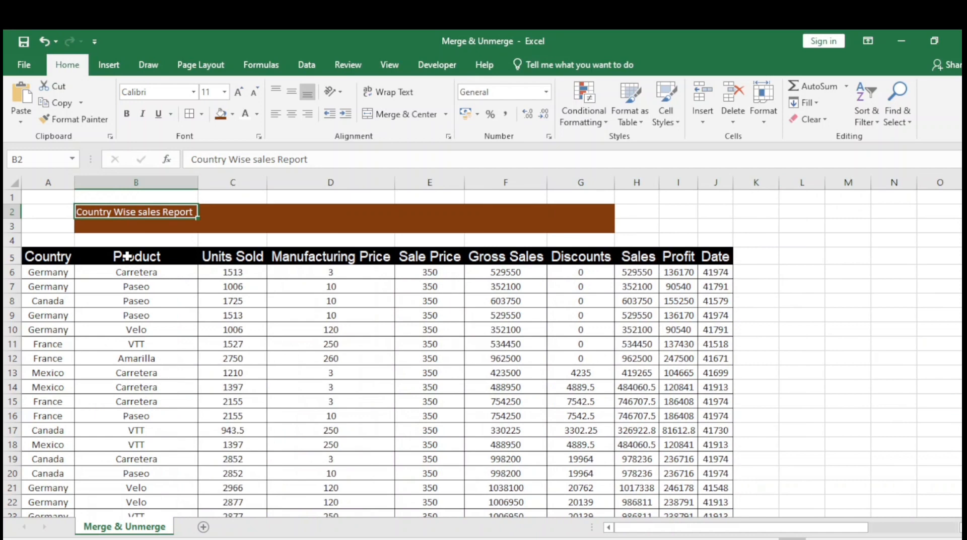
{"action": "key", "text": "ctrl+z"}
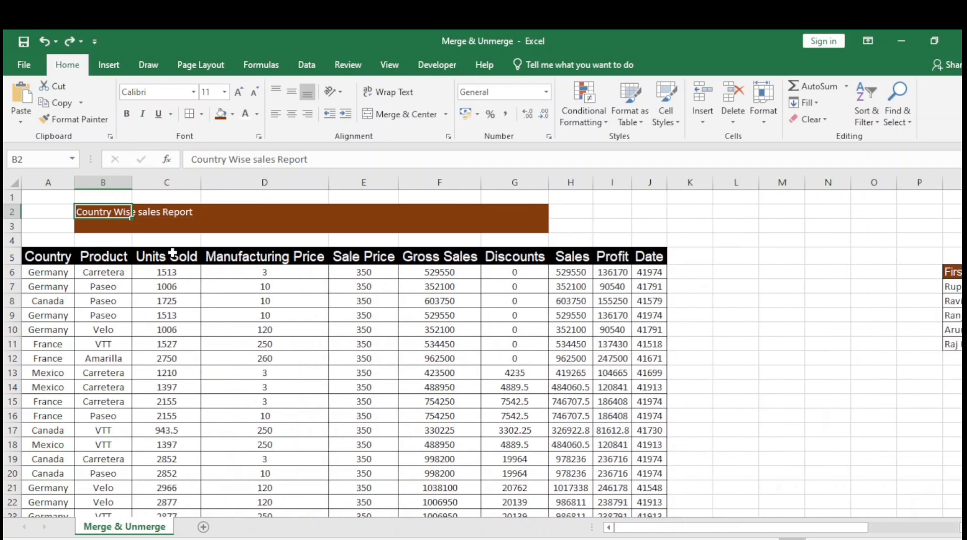
Widen column B to the title's length again, compare it with the Product data below, and undo the column width change
{"action": "left_click_drag", "start_coordinate": [129, 182], "coordinate": [195, 182]}
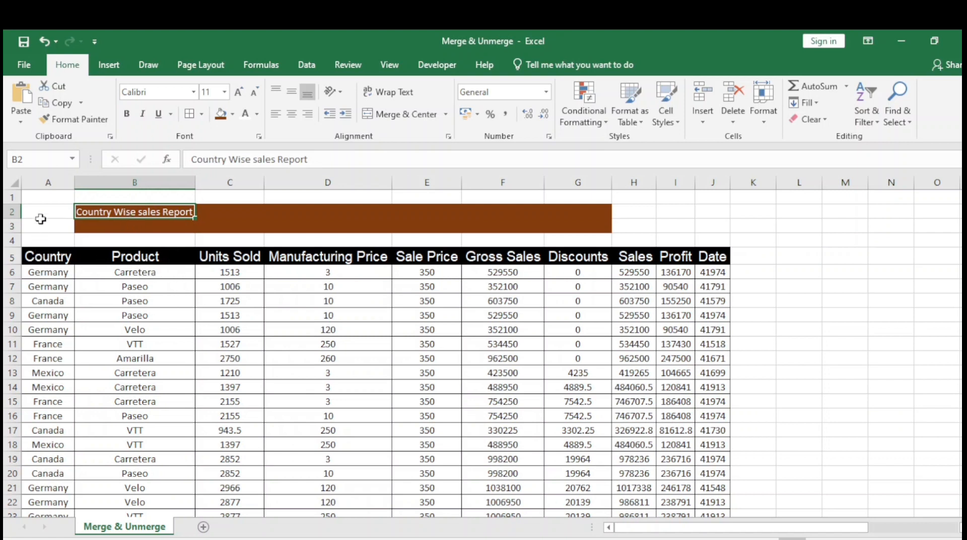
{"action": "left_click", "coordinate": [45, 177]}
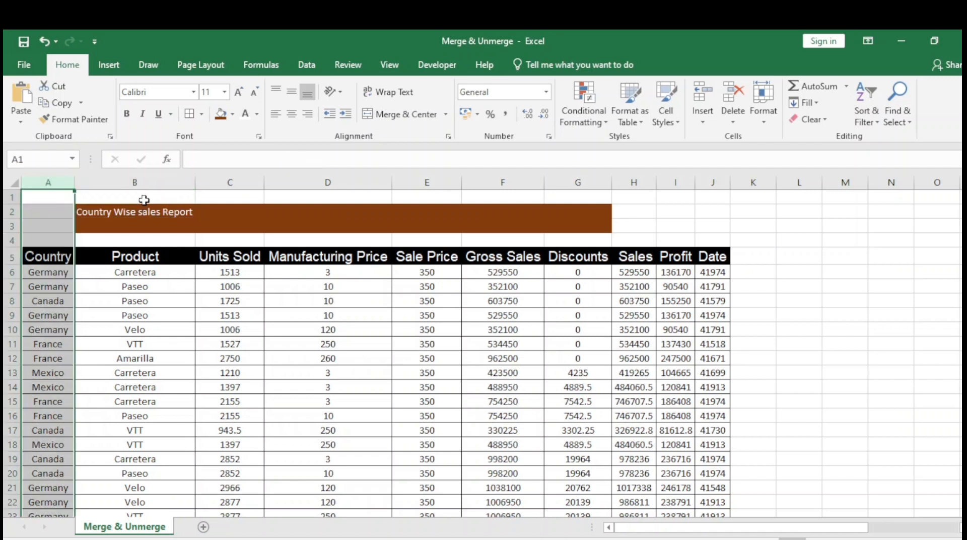
{"action": "left_click", "coordinate": [138, 176]}
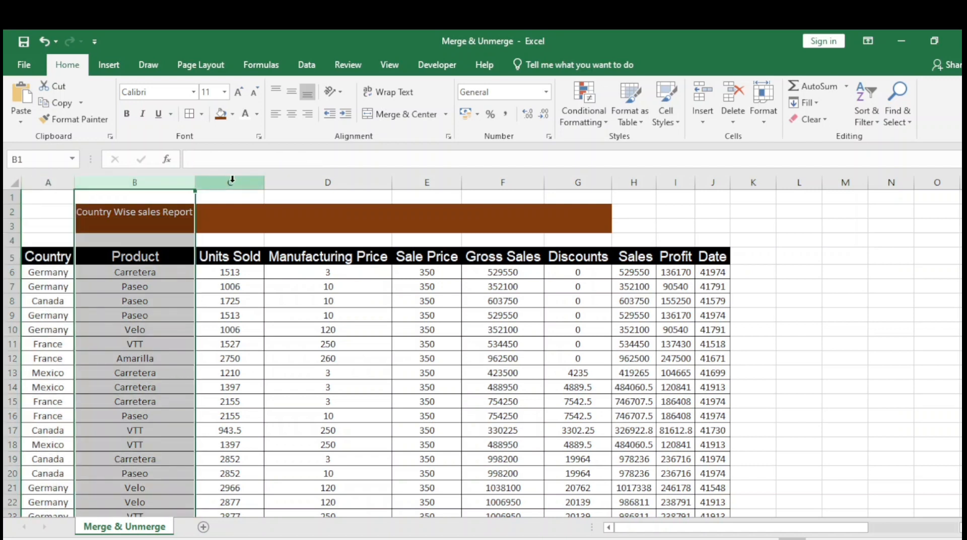
{"action": "left_click", "coordinate": [120, 256]}
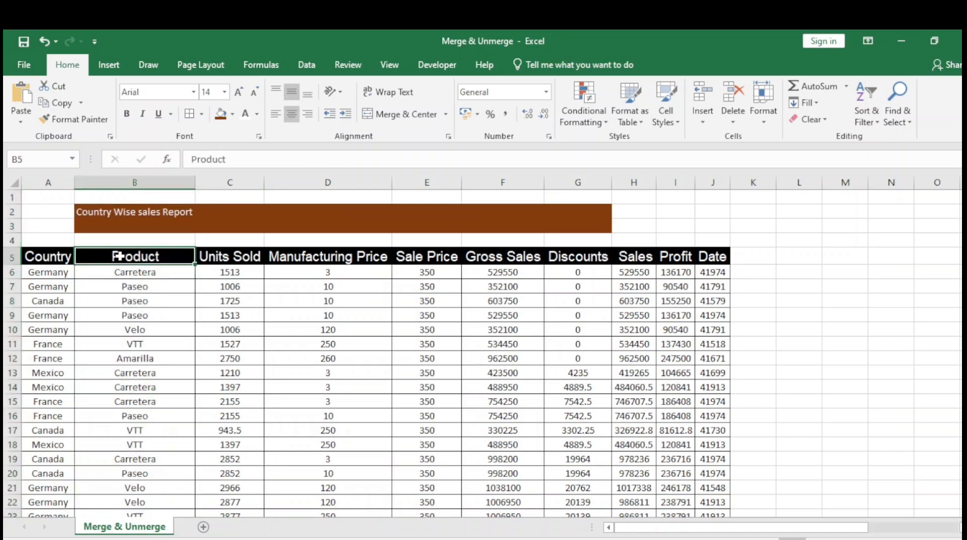
{"action": "left_click", "coordinate": [145, 372]}
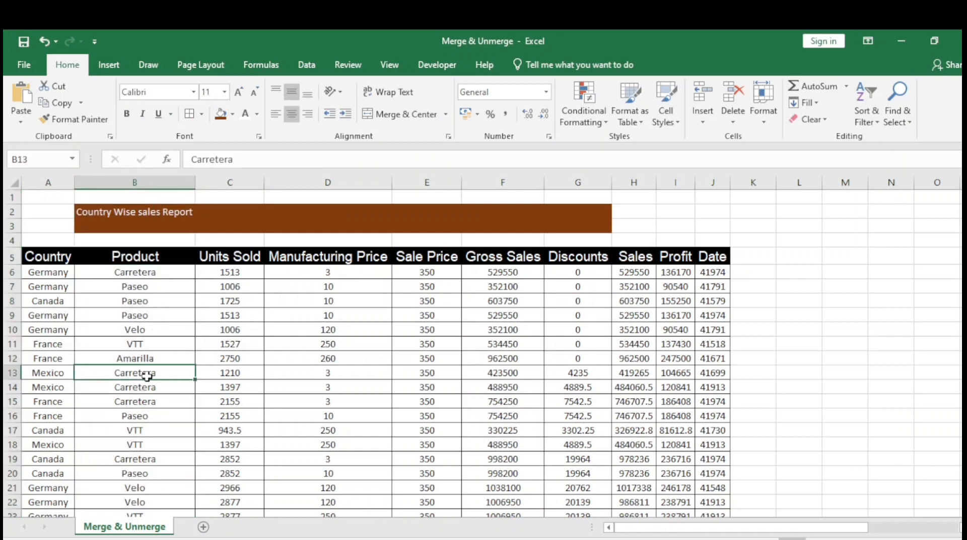
{"action": "scroll", "coordinate": [140, 357], "scroll_direction": "down", "scroll_amount": 2}
{"action": "scroll", "coordinate": [140, 357], "scroll_direction": "up", "scroll_amount": 2}
{"action": "left_click", "coordinate": [131, 254]}
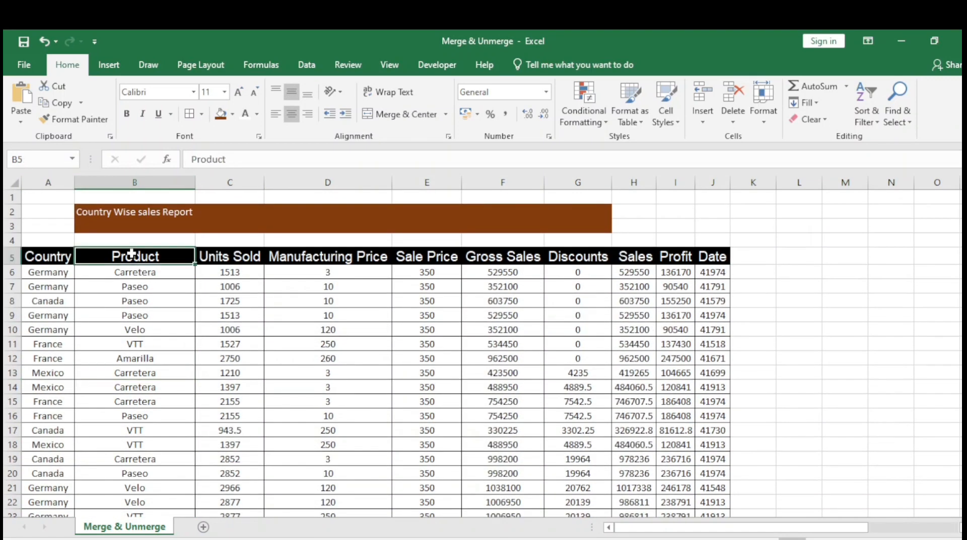
{"action": "left_click", "coordinate": [86, 212]}
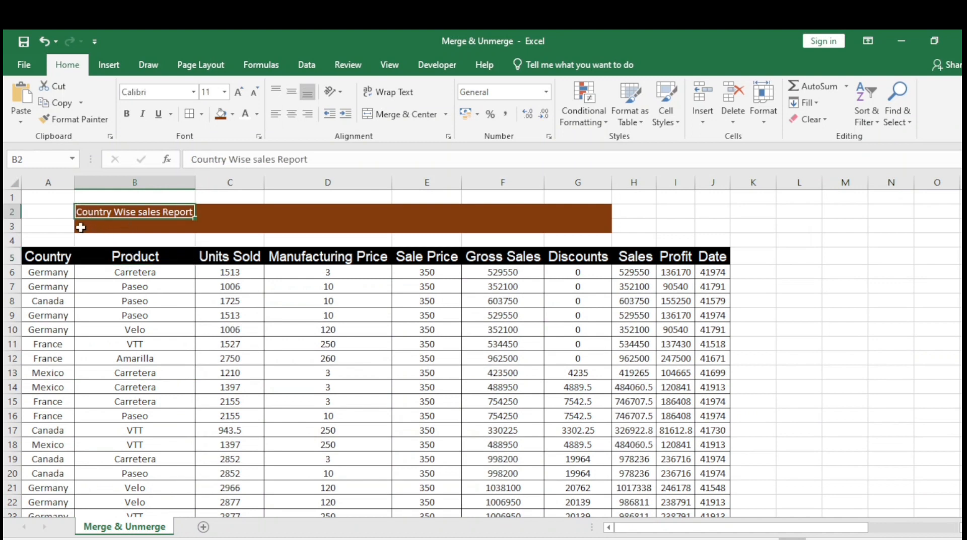
{"action": "key", "text": "ctrl+z"}
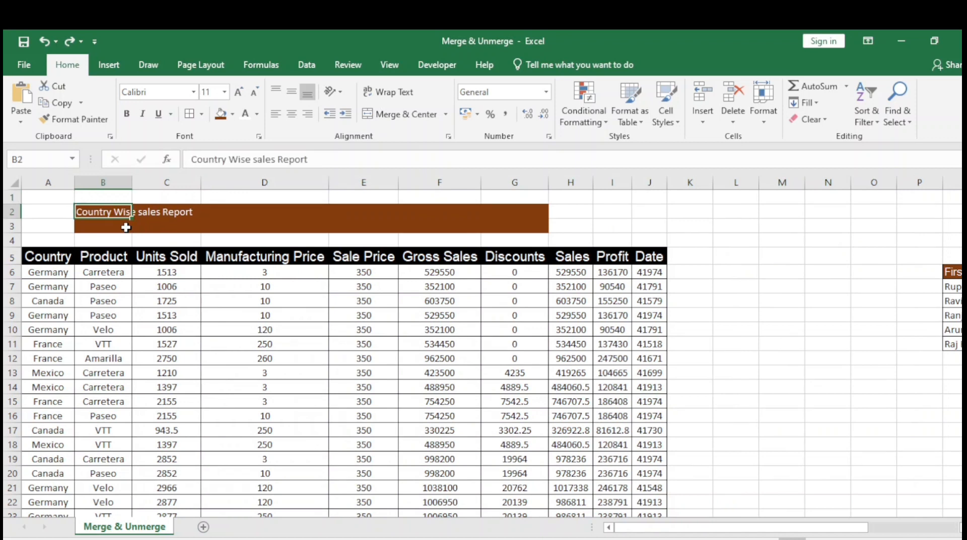
Merge the title range B2:G3 into one cell with Merge Cells, without centering the text
{"action": "key", "text": "shift+Down"}
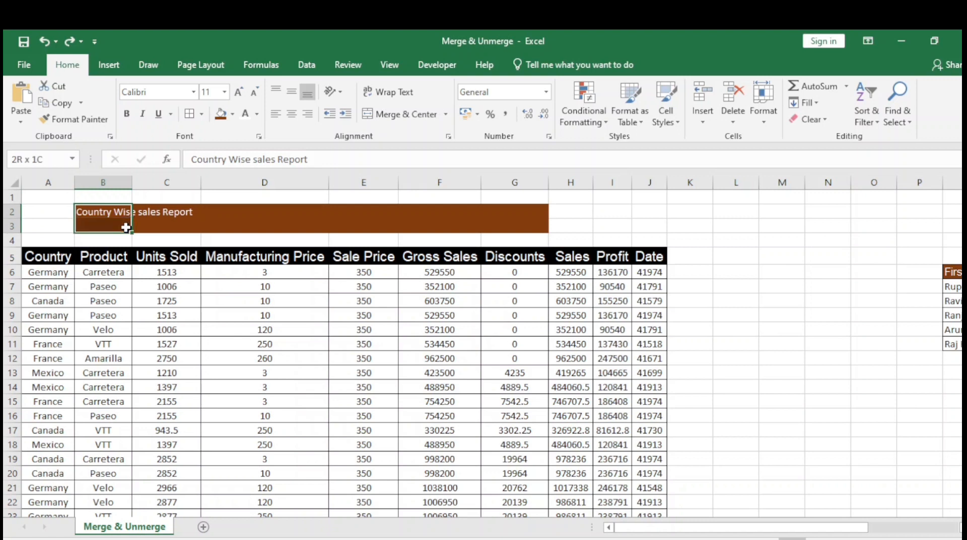
{"action": "key", "text": "shift+Right"}
{"action": "key", "text": "shift+Right"}
{"action": "key", "text": "shift+Right"}
{"action": "key", "text": "shift+Right"}
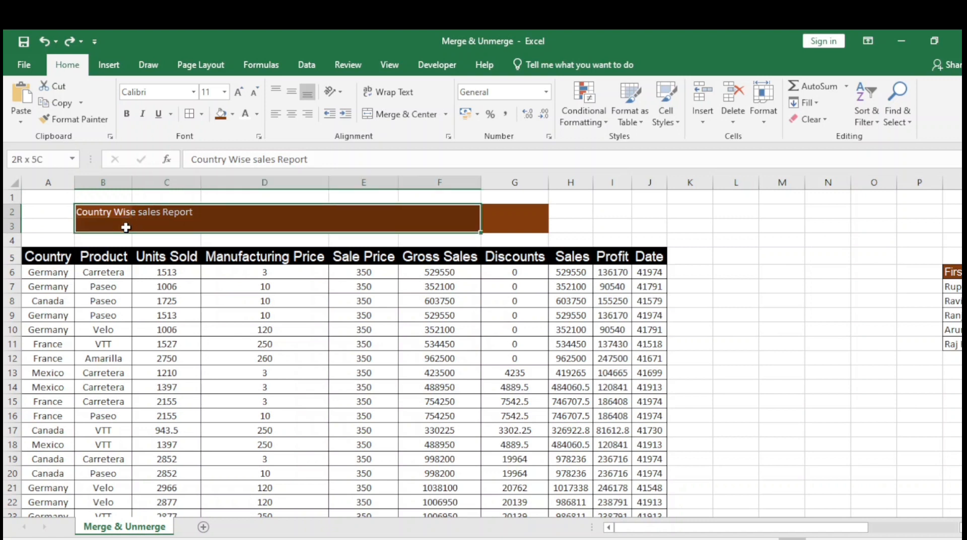
{"action": "key", "text": "shift+Right"}
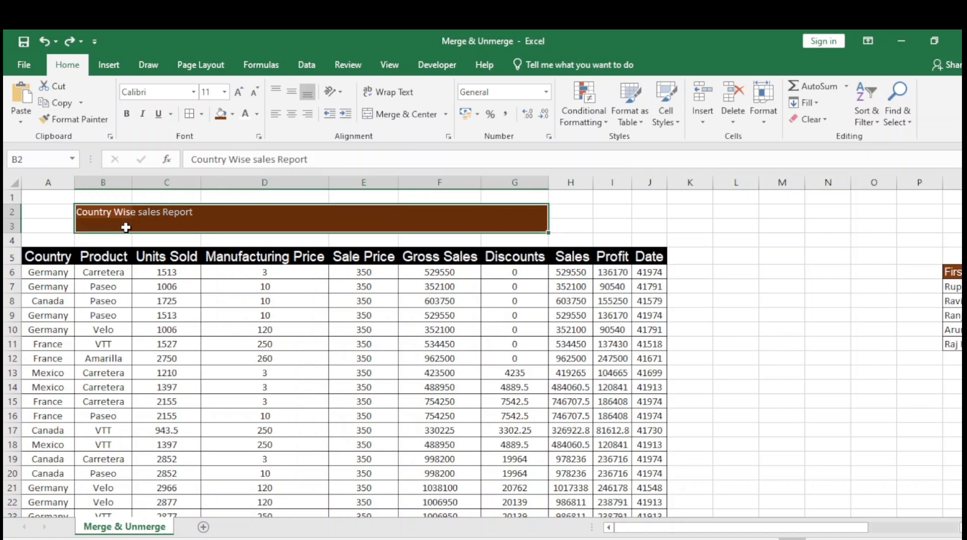
{"action": "left_click", "coordinate": [445, 115]}
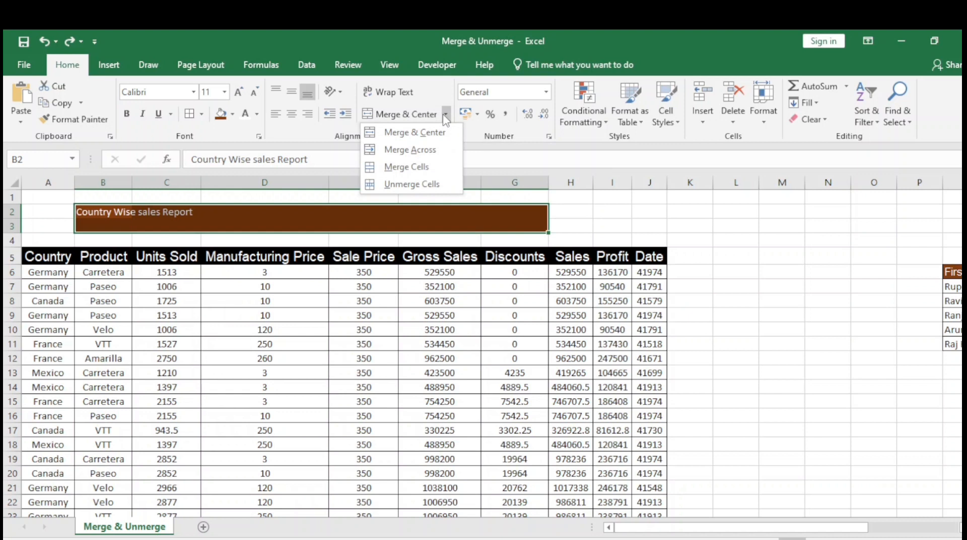
{"action": "left_click", "coordinate": [419, 170]}
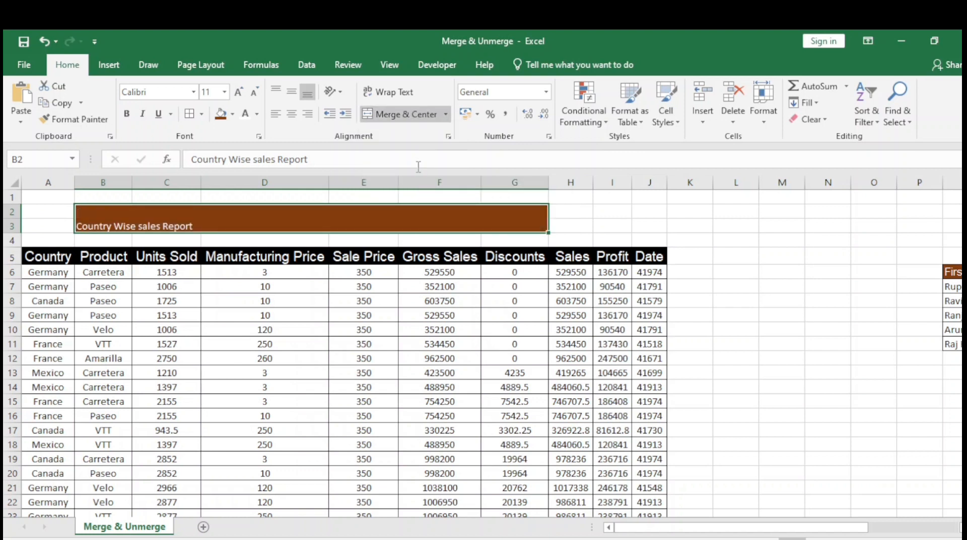
Check the merged title against column B and the Product header, and unmerge the title back into B2:G3
{"action": "left_click", "coordinate": [47, 211]}
{"action": "left_click", "coordinate": [99, 220]}
{"action": "left_click", "coordinate": [101, 258]}
{"action": "left_click", "coordinate": [104, 181]}
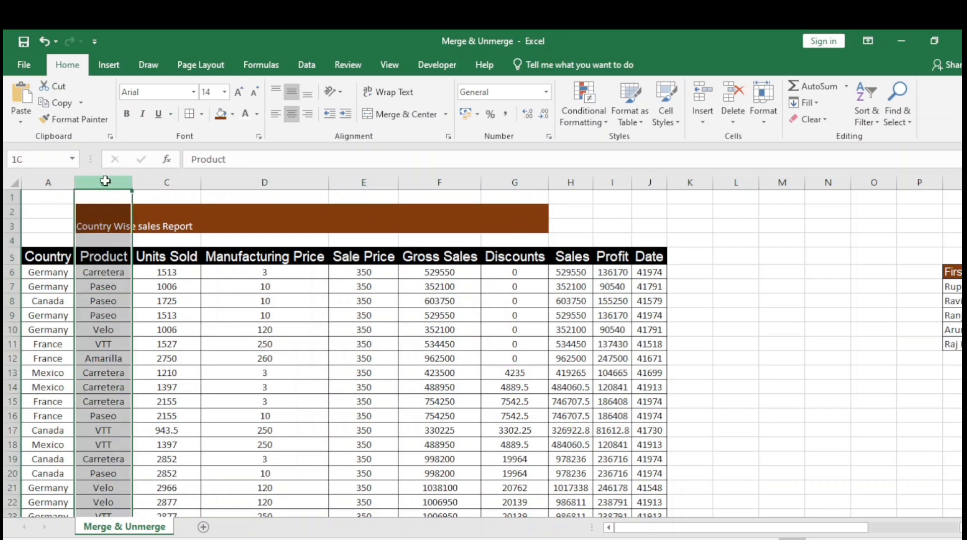
{"action": "left_click", "coordinate": [97, 258]}
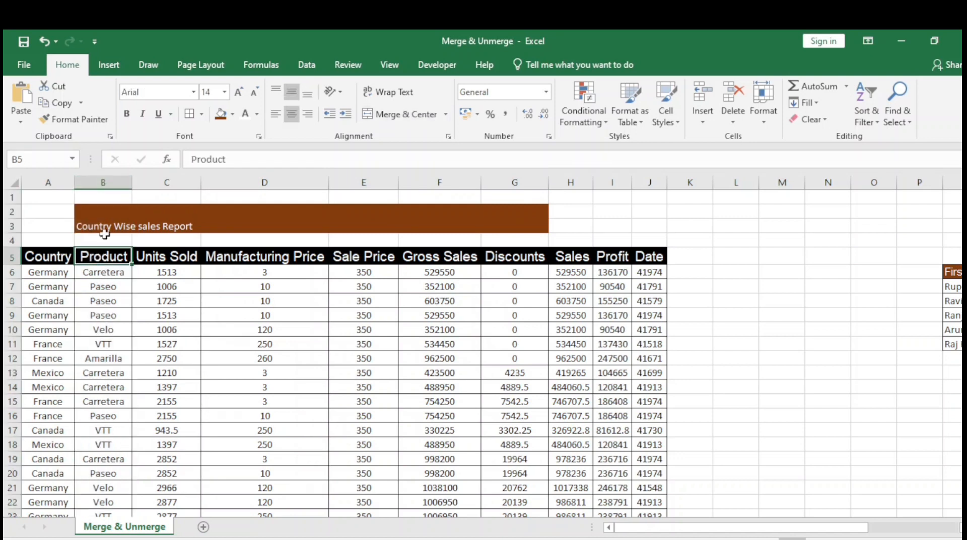
{"action": "left_click", "coordinate": [103, 225]}
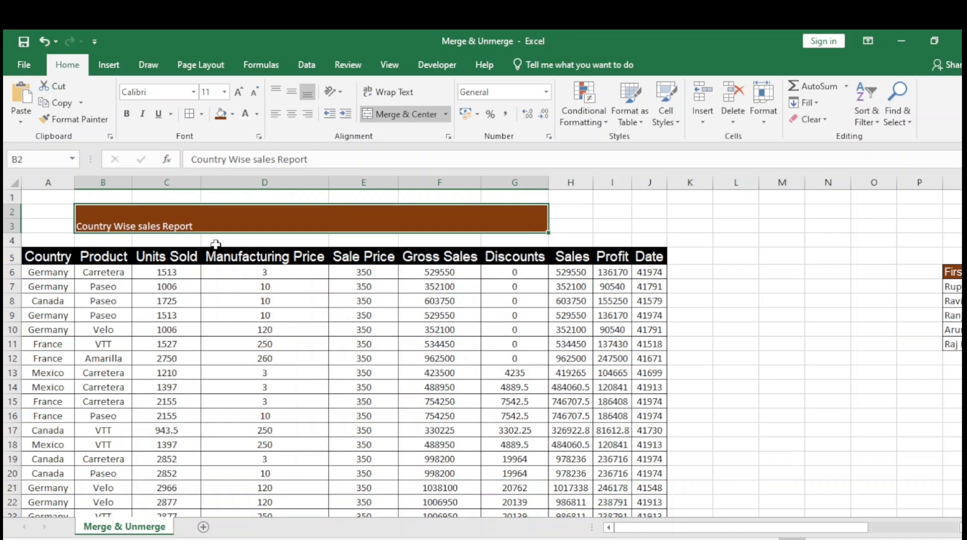
{"action": "left_click", "coordinate": [446, 115]}
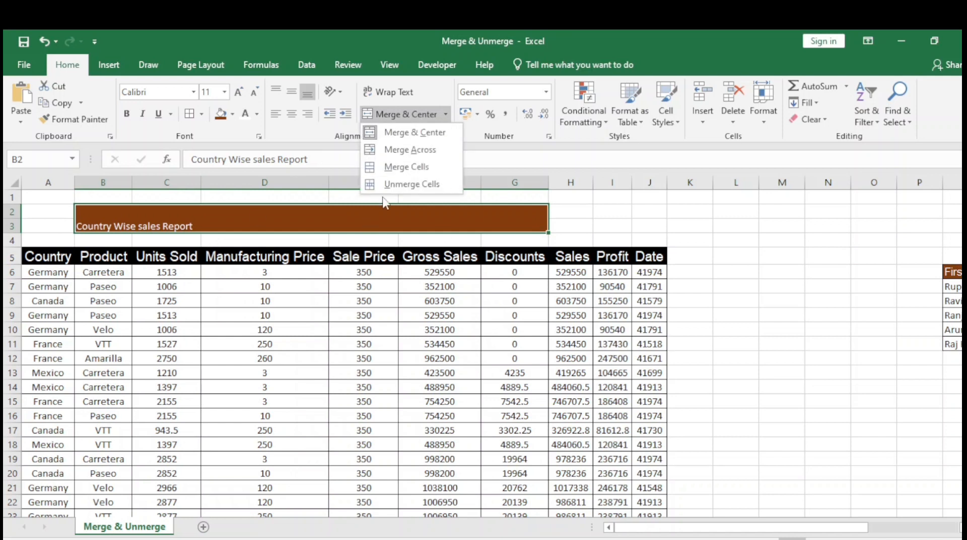
{"action": "left_click", "coordinate": [412, 184]}
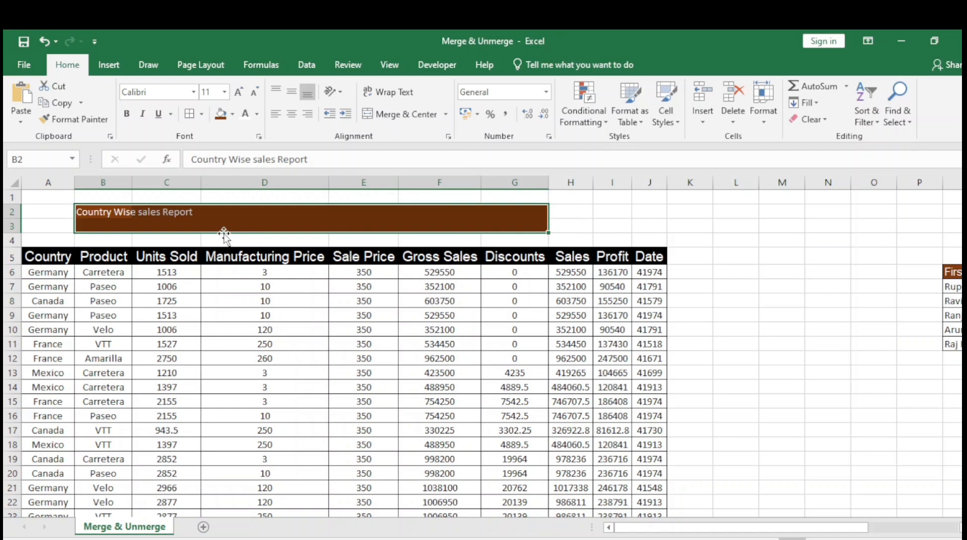
Merge and center the title across B2:G3 and increase its font size to 22
{"action": "left_click", "coordinate": [445, 114]}
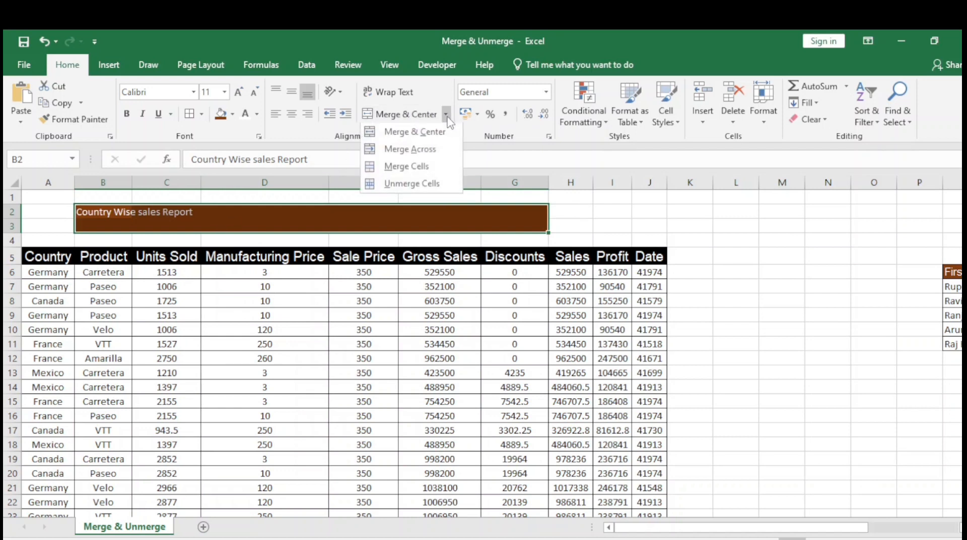
{"action": "left_click", "coordinate": [416, 133]}
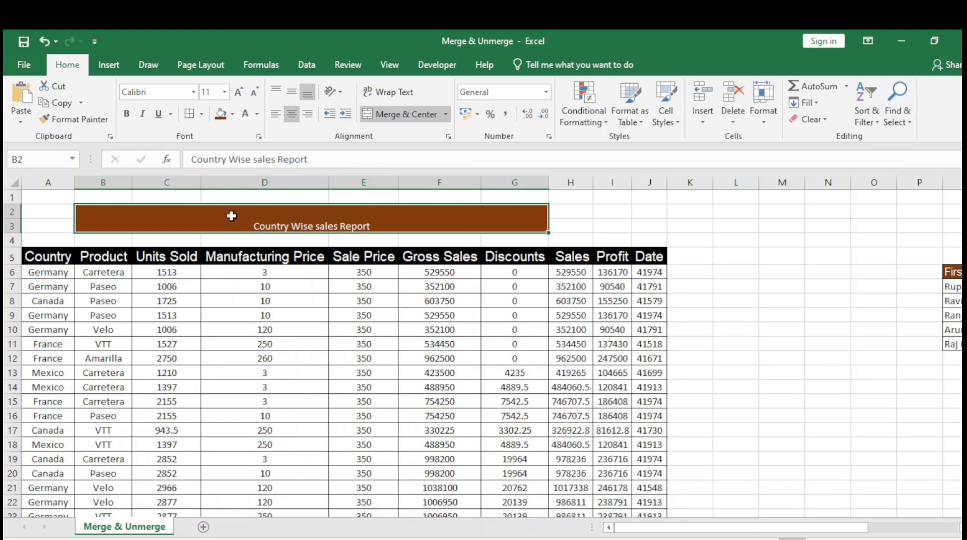
{"action": "left_click", "coordinate": [238, 92]}
{"action": "left_click", "coordinate": [239, 92]}
{"action": "left_click", "coordinate": [239, 93]}
{"action": "left_click", "coordinate": [239, 93]}
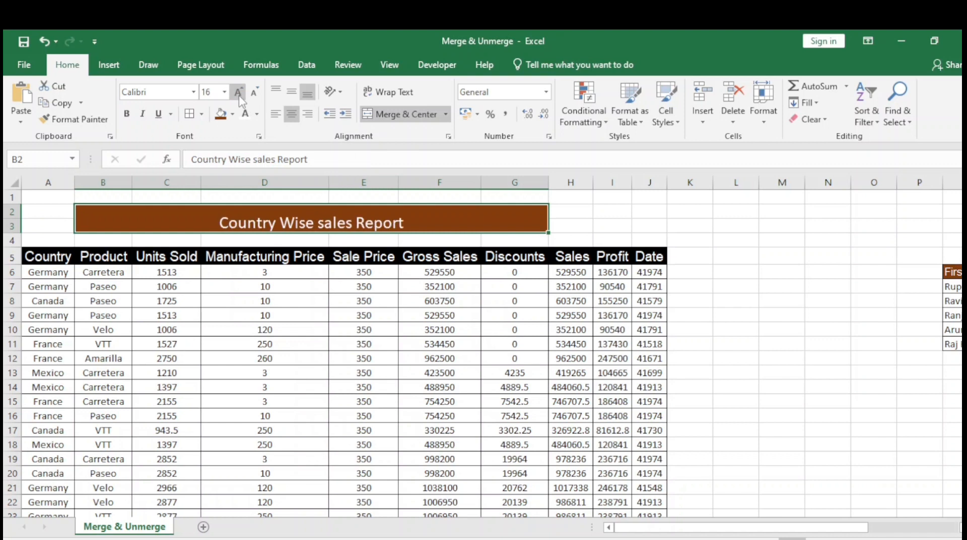
{"action": "left_click", "coordinate": [239, 92]}
{"action": "left_click", "coordinate": [238, 93]}
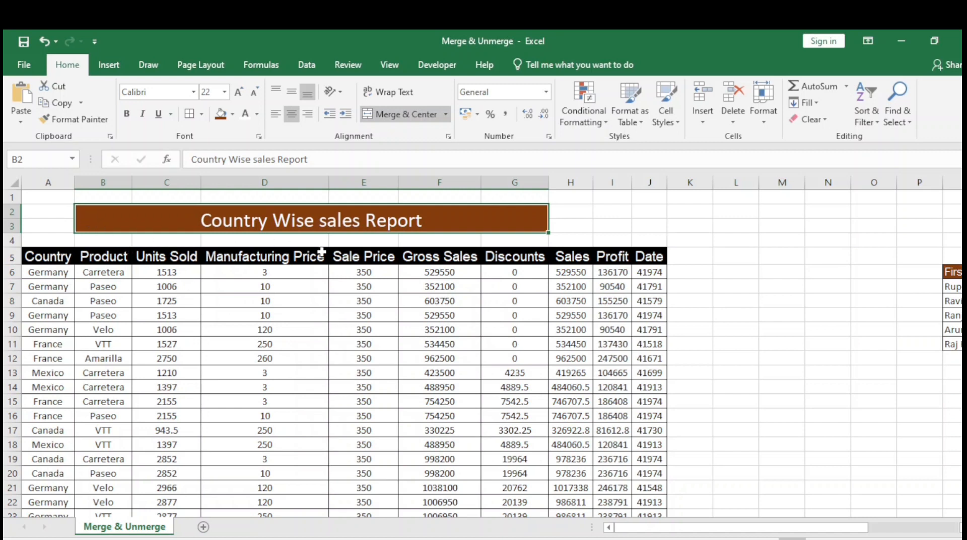
Go to the First Name and Last Name table at Q6:R11 and examine its full-name entries and empty second column
{"action": "left_click", "coordinate": [425, 257]}
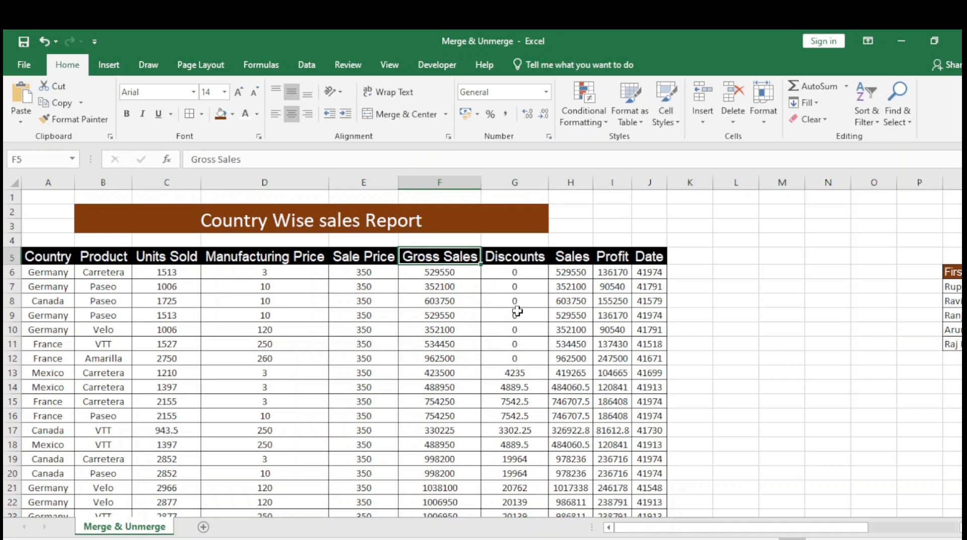
{"action": "key", "text": "Right"}
{"action": "key", "text": "Right"}
{"action": "key", "text": "Right"}
{"action": "key", "text": "Right"}
{"action": "key", "text": "Right"}
{"action": "key", "text": "Right"}
{"action": "key", "text": "Right"}
{"action": "key", "text": "Right"}
{"action": "key", "text": "Right"}
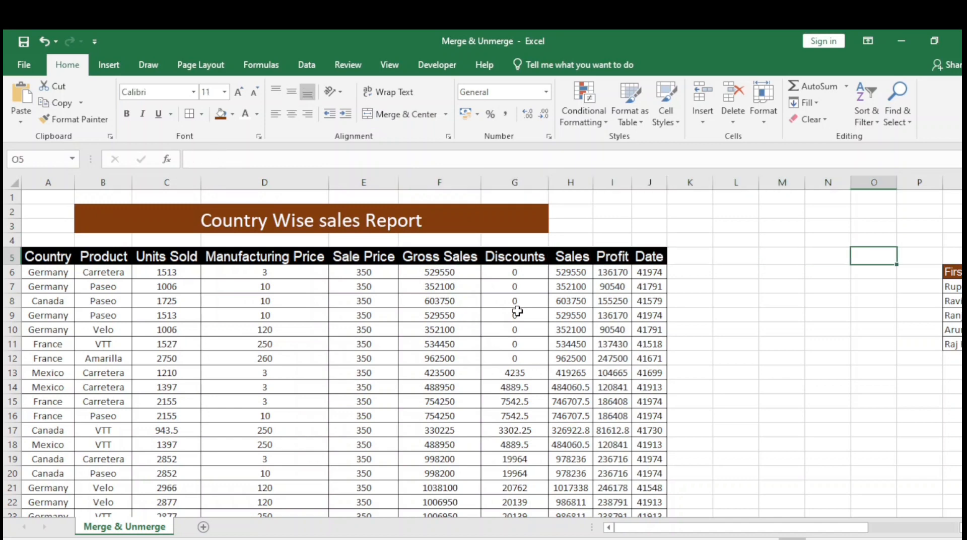
{"action": "key", "text": "Right"}
{"action": "key", "text": "Right"}
{"action": "key", "text": "Right"}
{"action": "key", "text": "Right"}
{"action": "key", "text": "Right"}
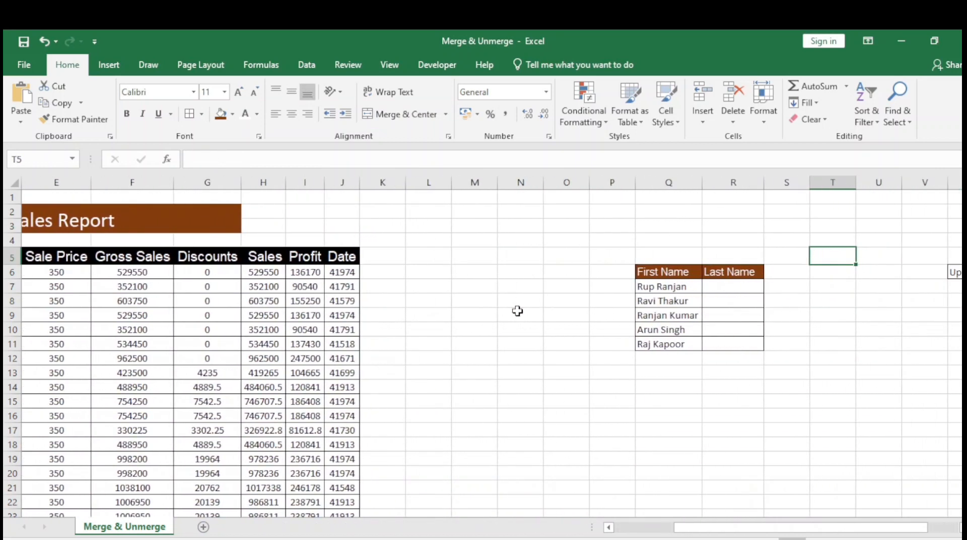
{"action": "left_click", "coordinate": [668, 272]}
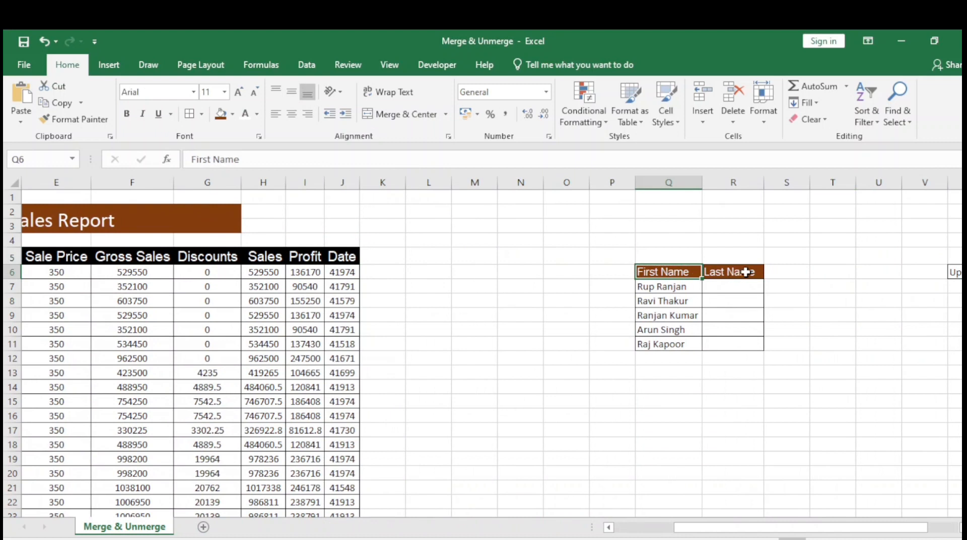
{"action": "left_click", "coordinate": [673, 300]}
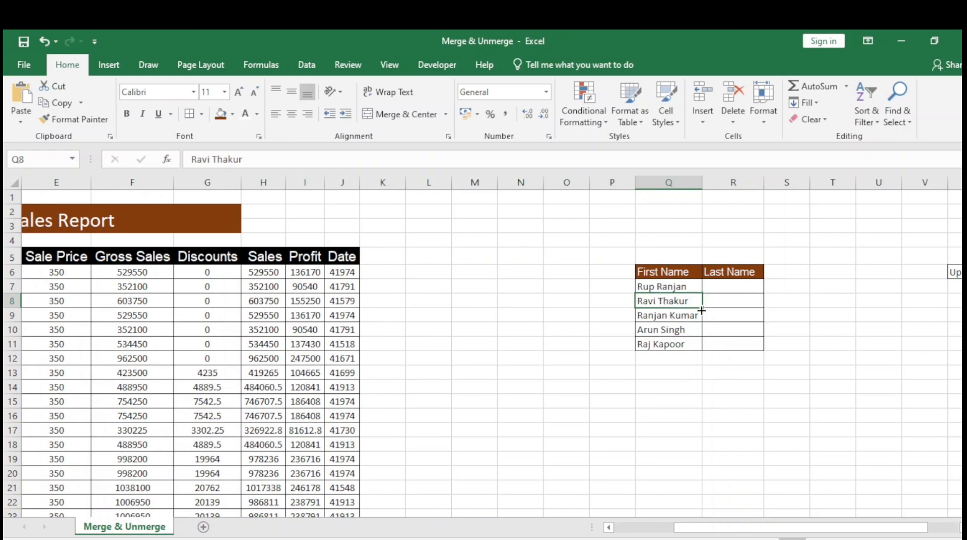
Merge Q7:R7, the first entry row of the names table, into one cell with Merge Cells
{"action": "left_click", "coordinate": [658, 286]}
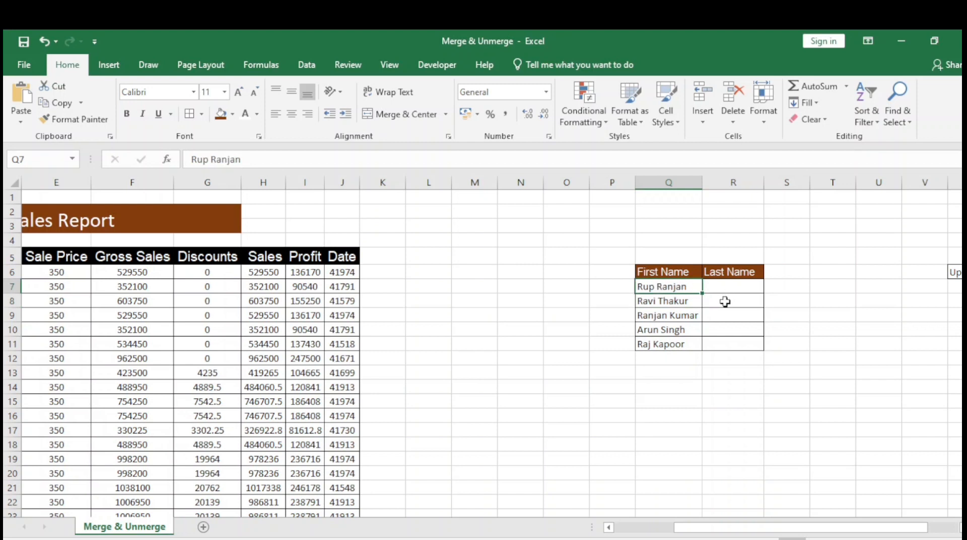
{"action": "key", "text": "shift+Right"}
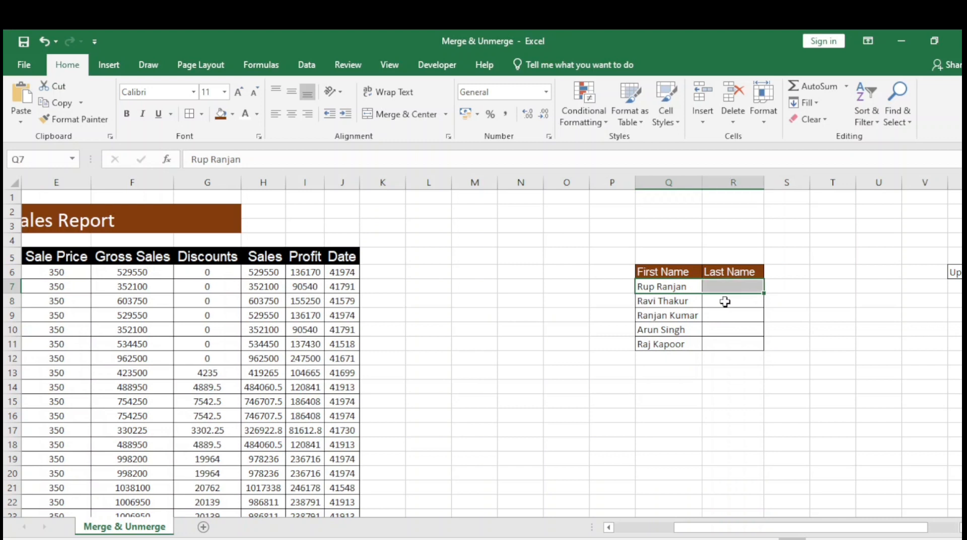
{"action": "left_click", "coordinate": [446, 115]}
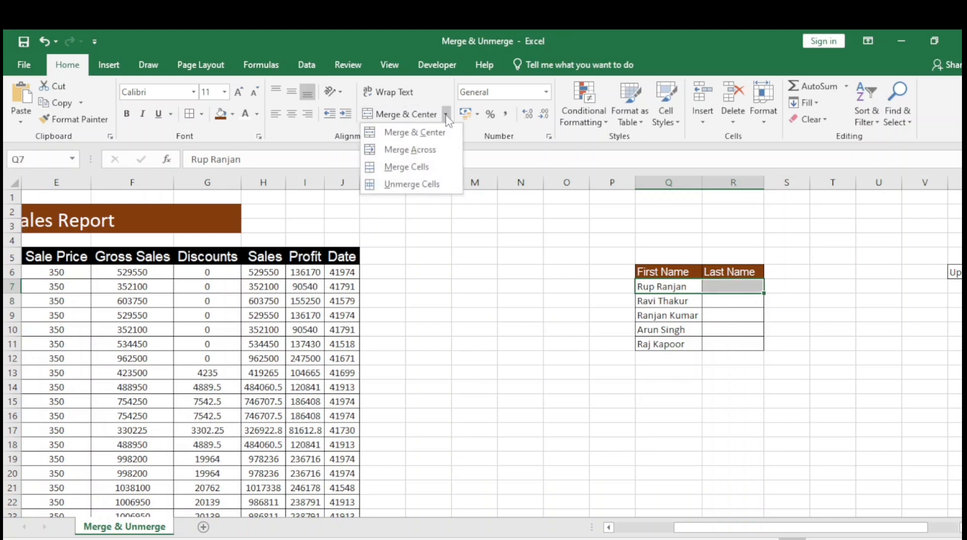
{"action": "left_click", "coordinate": [414, 168]}
{"action": "left_click", "coordinate": [649, 343]}
{"action": "left_click", "coordinate": [662, 287]}
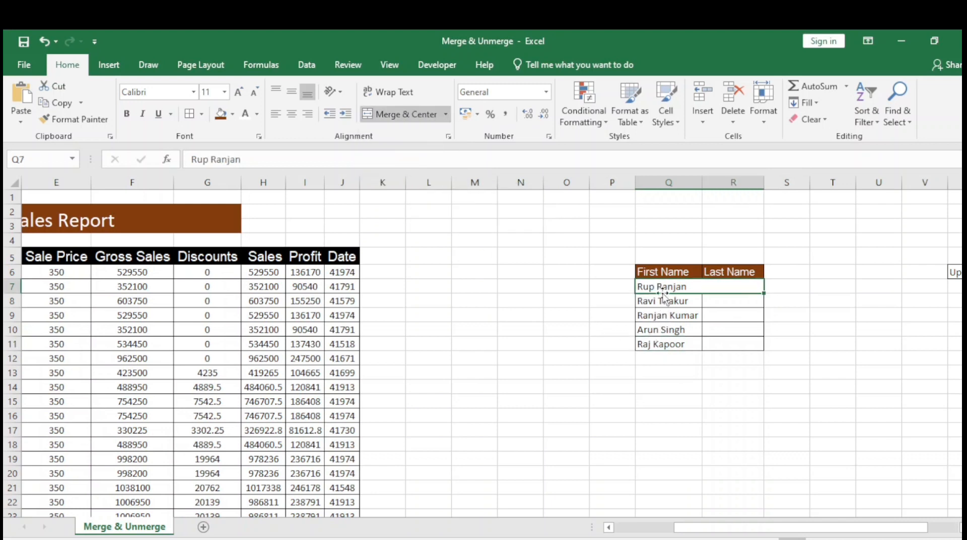
Merge Q8:R8, the second entry row of the names table, with Merge Cells and compare it with the row above
{"action": "left_click", "coordinate": [663, 300]}
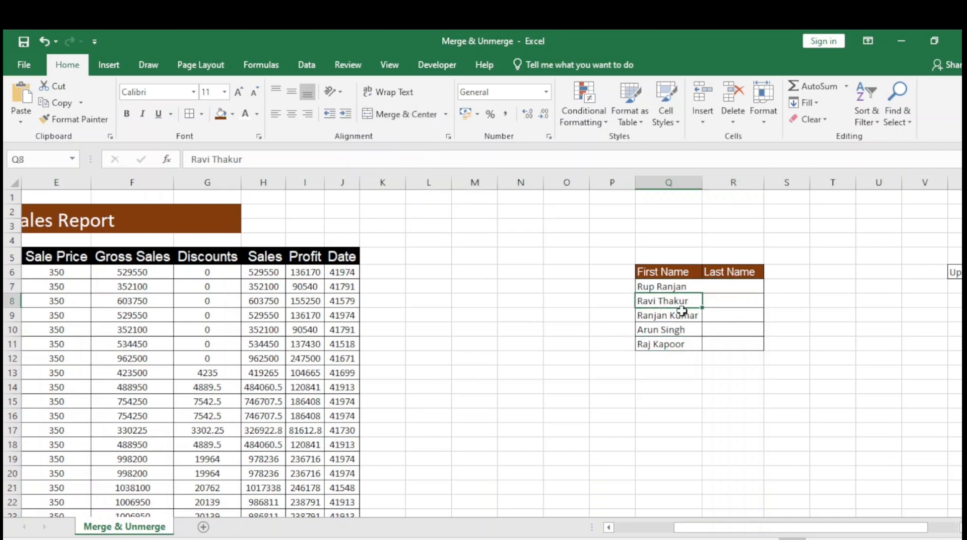
{"action": "key", "text": "shift+Right"}
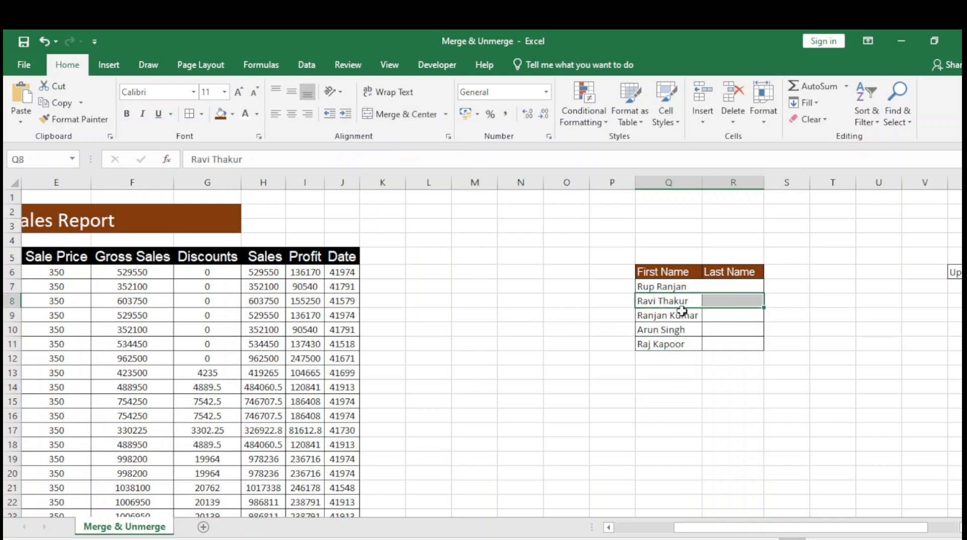
{"action": "left_click", "coordinate": [446, 115]}
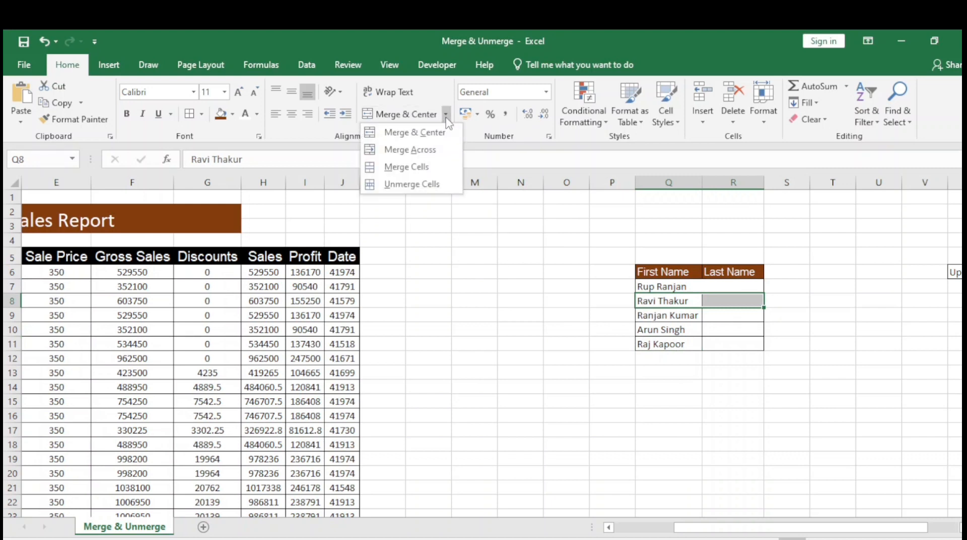
{"action": "left_click", "coordinate": [415, 167]}
{"action": "left_click", "coordinate": [568, 341]}
{"action": "left_click", "coordinate": [669, 285]}
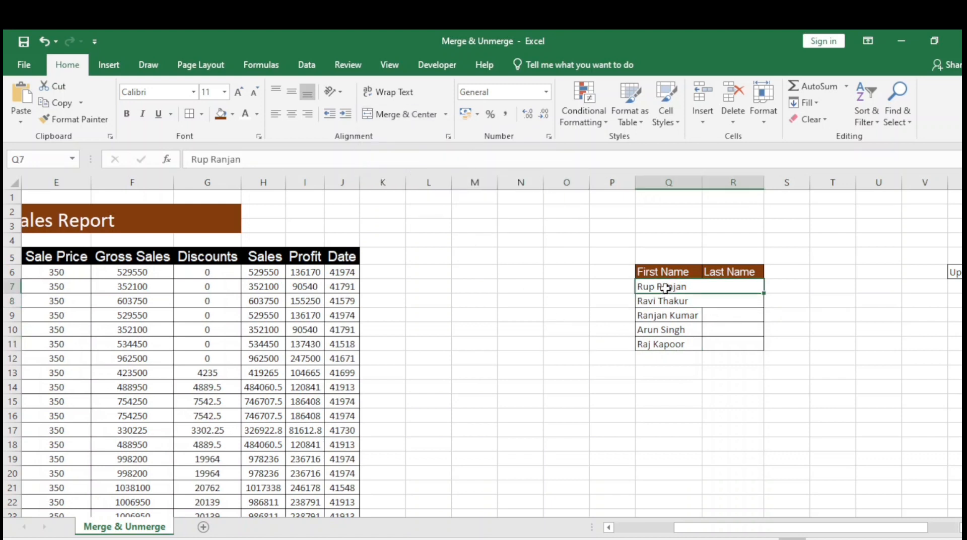
Undo the two single-row merges in the names table
{"action": "left_click", "coordinate": [665, 332]}
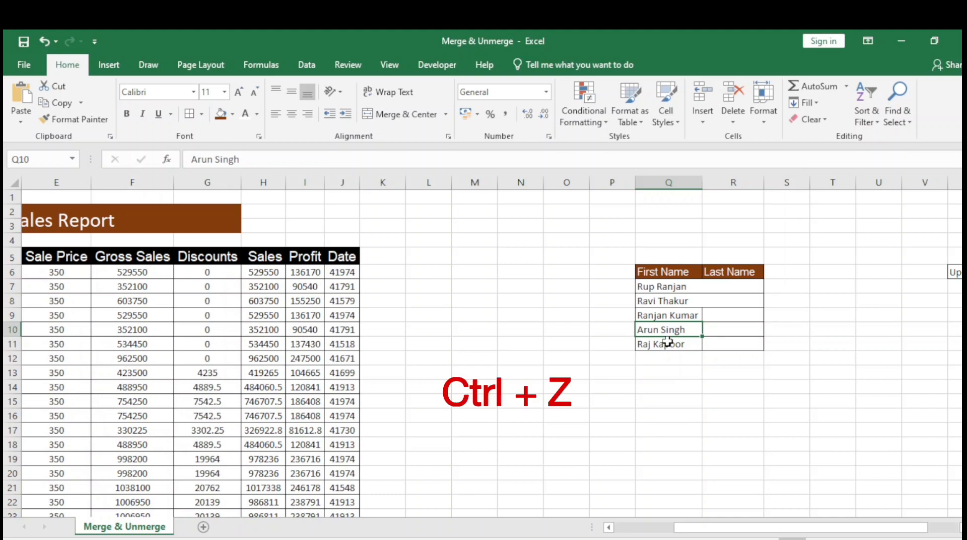
{"action": "key", "text": "ctrl+z"}
{"action": "key", "text": "ctrl+z"}
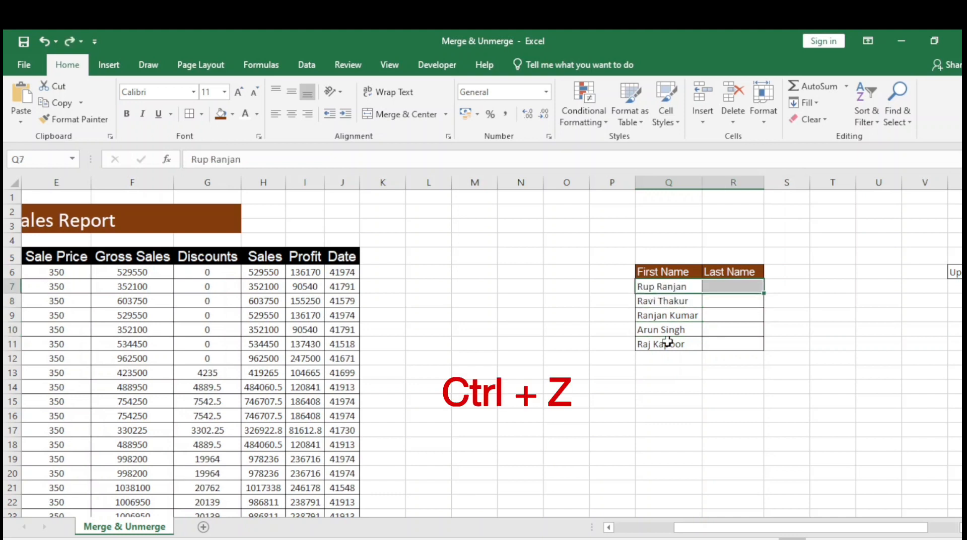
{"action": "key", "text": "Up"}
{"action": "key", "text": "Down"}
{"action": "key", "text": "Down"}
{"action": "key", "text": "Down"}
{"action": "key", "text": "Down"}
{"action": "key", "text": "Down"}
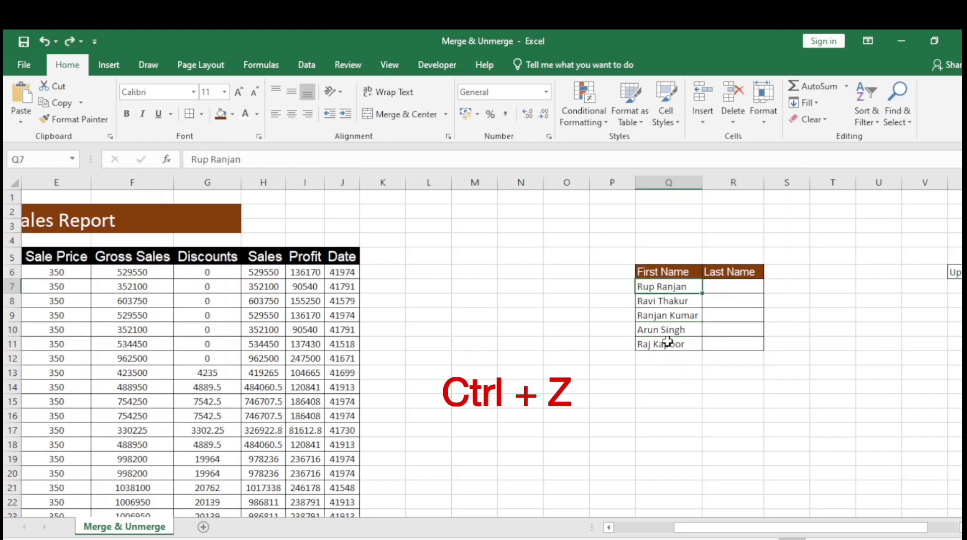
Merge each row of Q7:R11 in the names table separately in one go with Merge Across
{"action": "key", "text": "Up"}
{"action": "key", "text": "Up"}
{"action": "key", "text": "Up"}
{"action": "key", "text": "Up"}
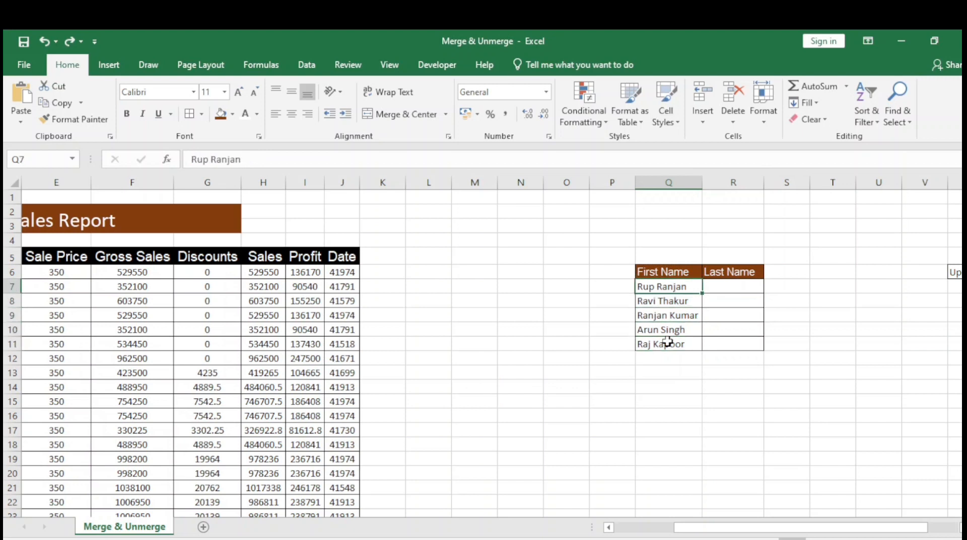
{"action": "key", "text": "shift+Right"}
{"action": "key", "text": "shift+Down"}
{"action": "key", "text": "shift+Down"}
{"action": "key", "text": "shift+Down"}
{"action": "key", "text": "shift+Down"}
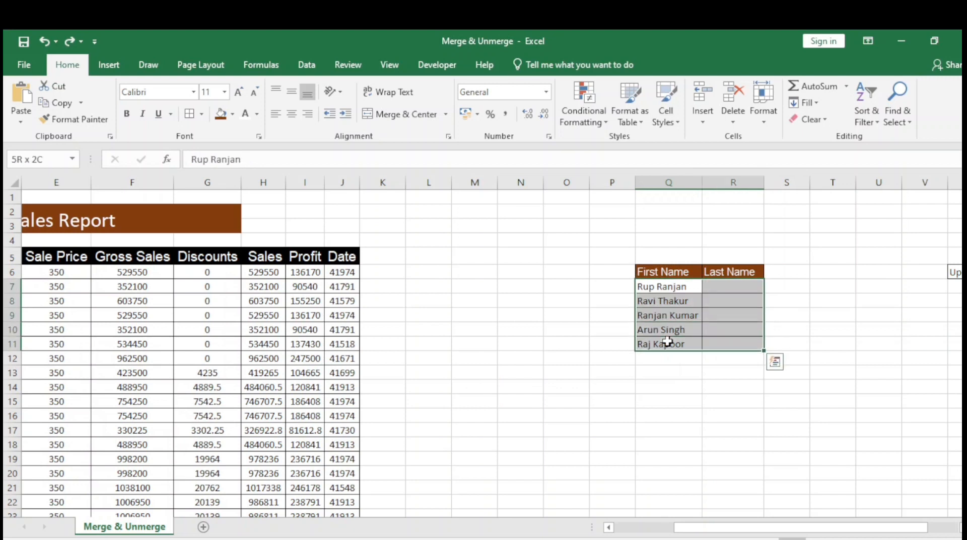
{"action": "left_click", "coordinate": [445, 114]}
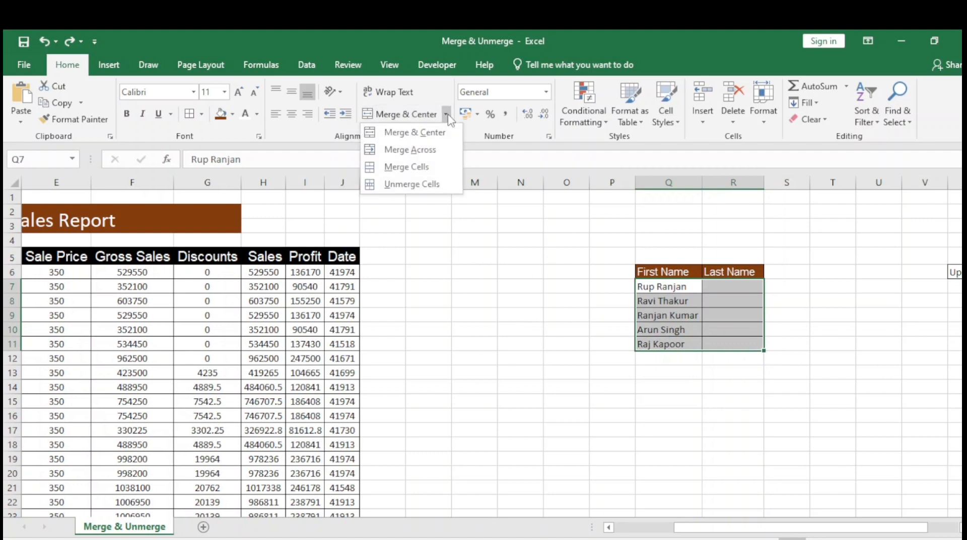
{"action": "left_click", "coordinate": [424, 153]}
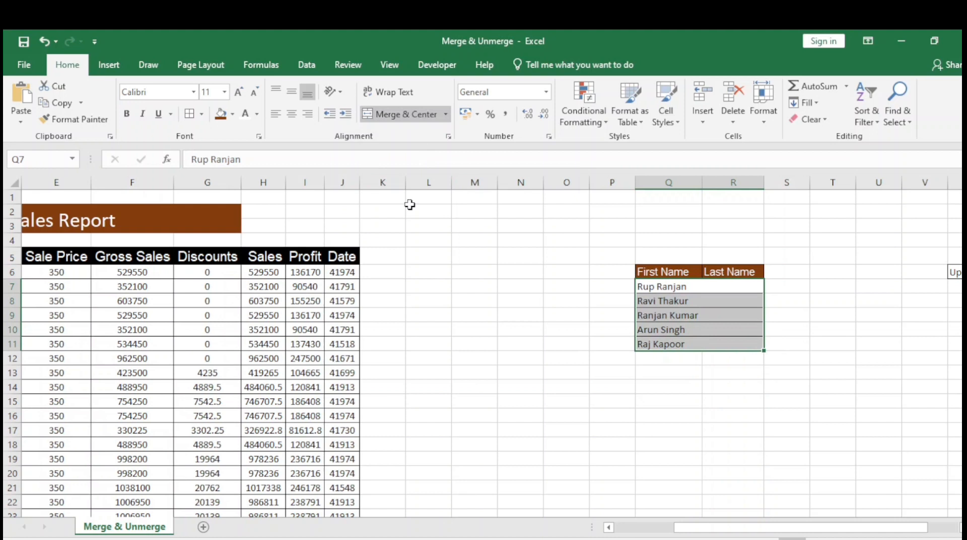
Go through the merged rows Q7 to Q11 one by one to check that each spans both name columns
{"action": "left_click", "coordinate": [502, 313]}
{"action": "left_click", "coordinate": [677, 288]}
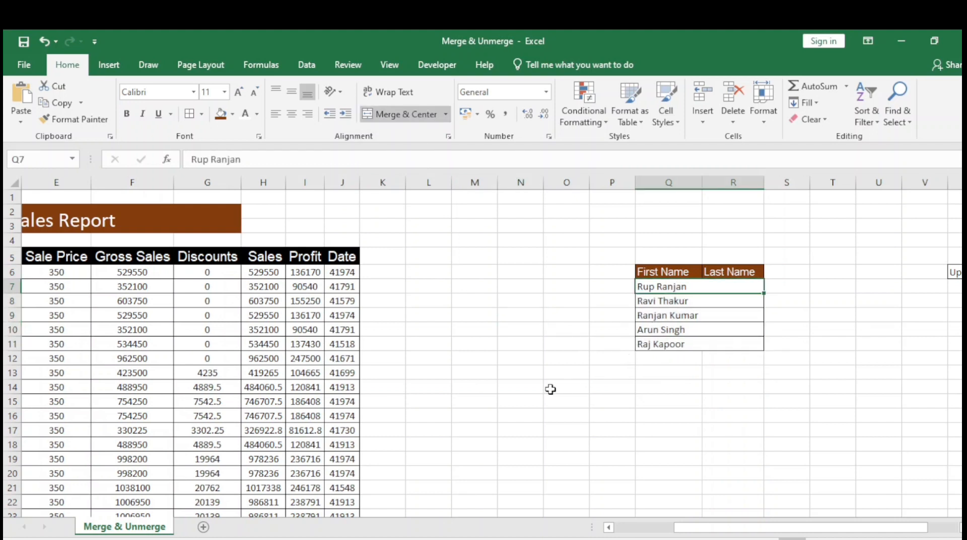
{"action": "key", "text": "Down"}
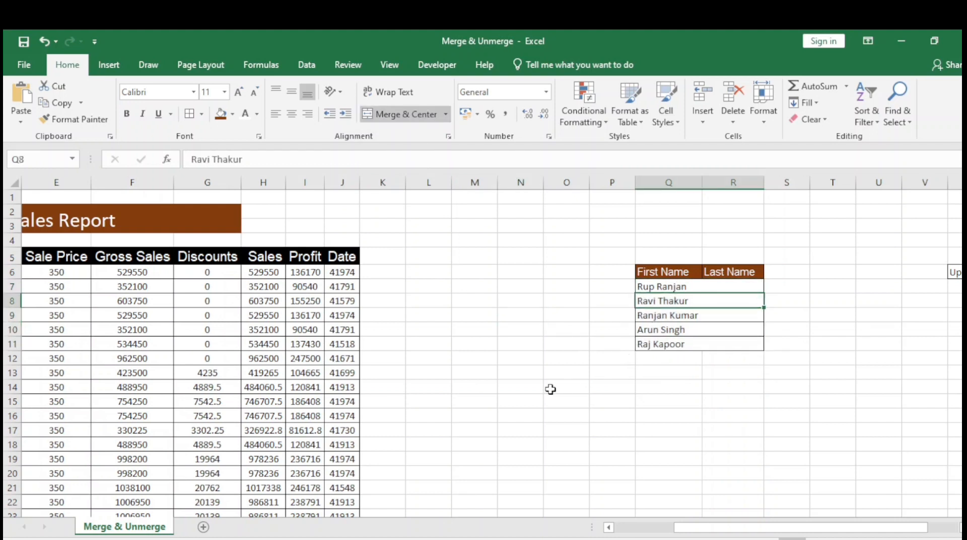
{"action": "key", "text": "Down"}
{"action": "key", "text": "Down"}
{"action": "key", "text": "Down"}
{"action": "key", "text": "Up"}
{"action": "key", "text": "Up"}
{"action": "key", "text": "Up"}
{"action": "key", "text": "Up"}
{"action": "key", "text": "Up"}
{"action": "key", "text": "Up"}
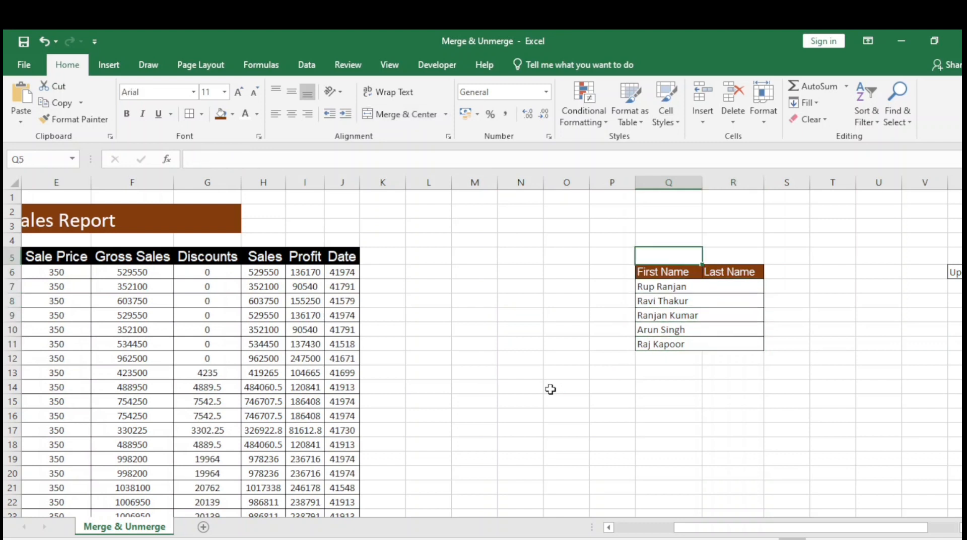
{"action": "key", "text": "Down"}
{"action": "key", "text": "Down"}
{"action": "key", "text": "Down"}
{"action": "key", "text": "Down"}
{"action": "key", "text": "Down"}
{"action": "key", "text": "Down"}
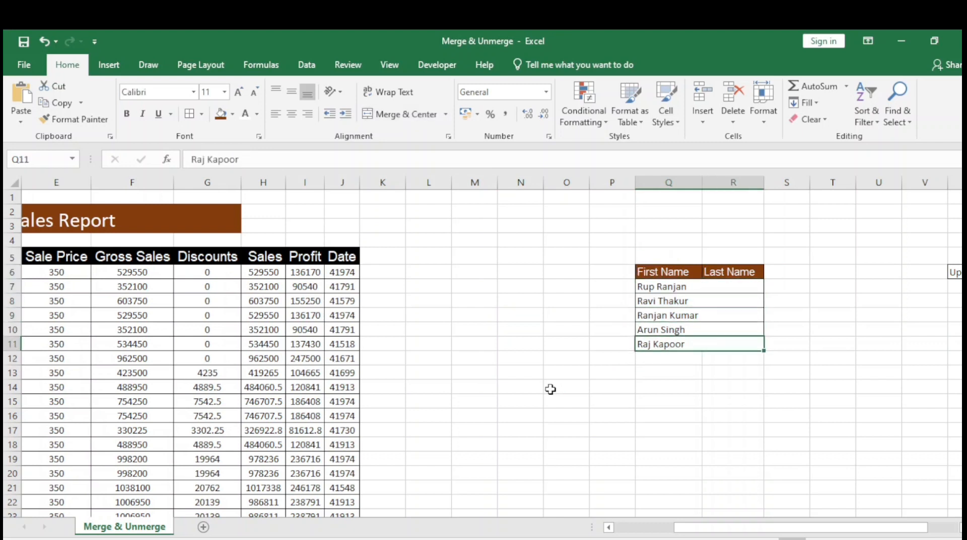
{"action": "key", "text": "Up"}
{"action": "key", "text": "Up"}
{"action": "key", "text": "Up"}
{"action": "key", "text": "Up"}
Merge and center the text in W6 across the block W6:Y12
{"action": "key", "text": "Right"}
{"action": "key", "text": "Right"}
{"action": "key", "text": "Right"}
{"action": "key", "text": "Right"}
{"action": "key", "text": "Right"}
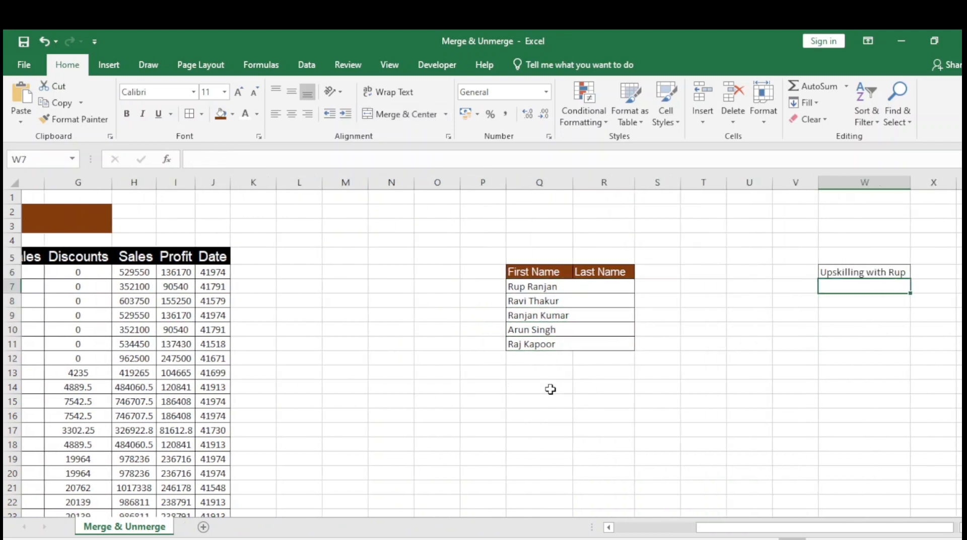
{"action": "key", "text": "Right"}
{"action": "key", "text": "Left"}
{"action": "key", "text": "Up"}
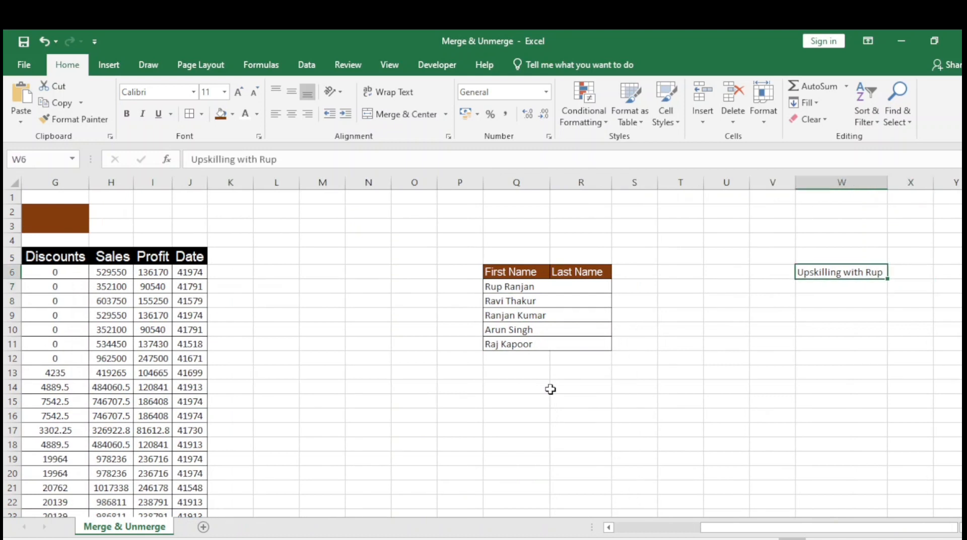
{"action": "key", "text": "Up"}
{"action": "key", "text": "Down"}
{"action": "key", "text": "Down"}
{"action": "key", "text": "Up"}
{"action": "key", "text": "shift+Right"}
{"action": "key", "text": "shift+Right"}
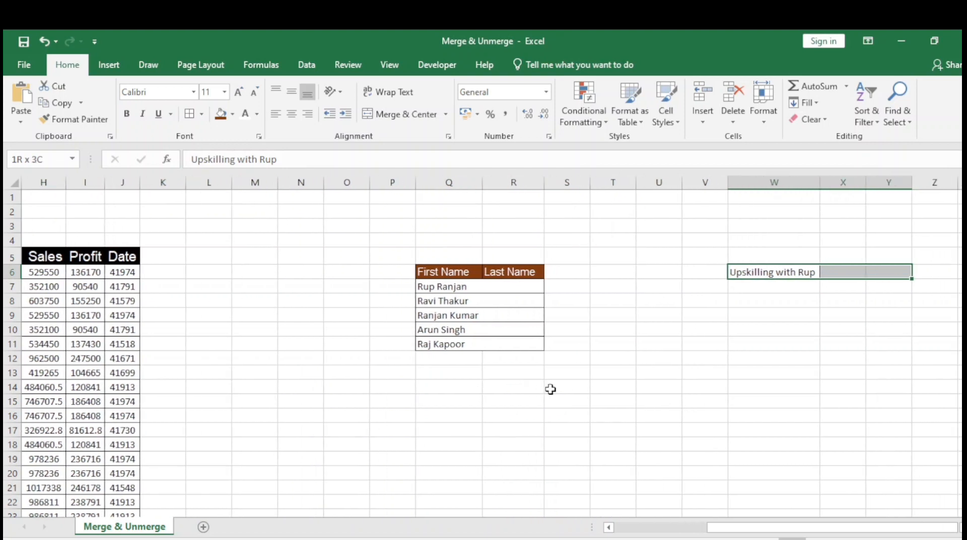
{"action": "key", "text": "shift+Down"}
{"action": "key", "text": "shift+Down"}
{"action": "key", "text": "shift+Down"}
{"action": "key", "text": "shift+Down"}
{"action": "key", "text": "shift+Down"}
{"action": "key", "text": "shift+Down"}
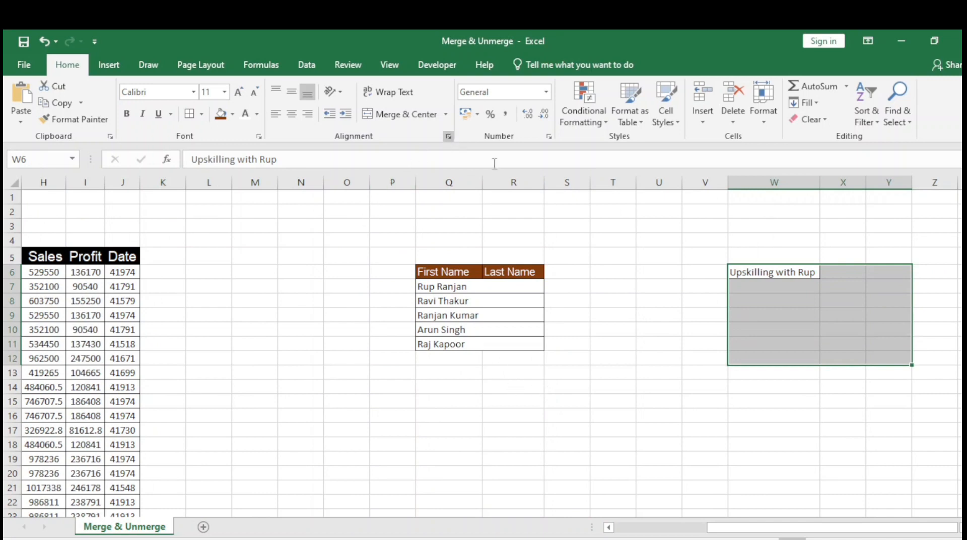
{"action": "left_click", "coordinate": [445, 114]}
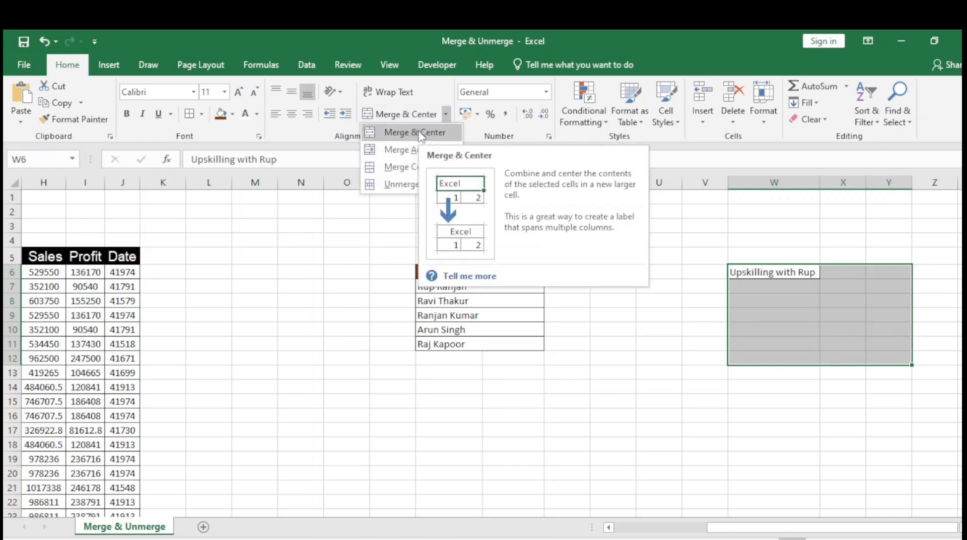
{"action": "left_click", "coordinate": [439, 134]}
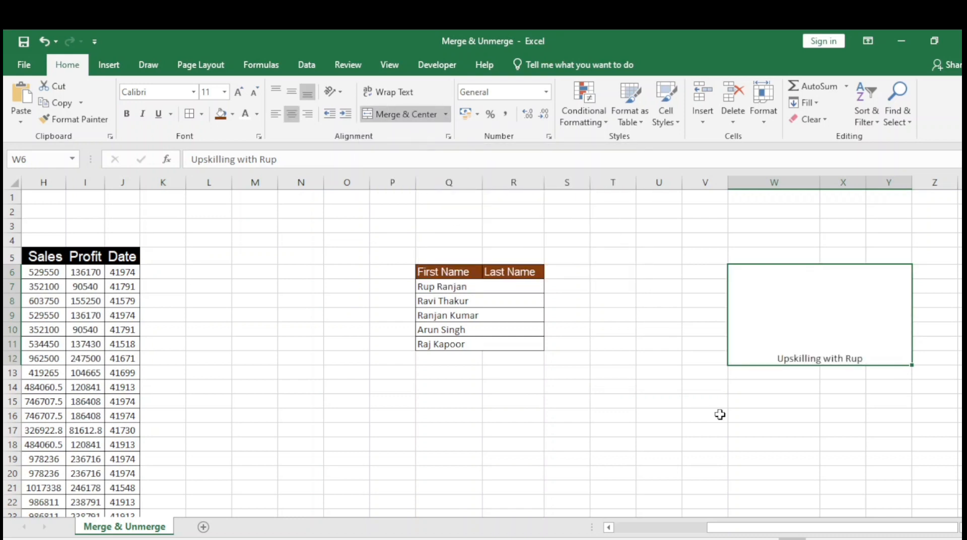
Check the extent of the merged block W6:Y12 and increase its font size to 22
{"action": "left_click", "coordinate": [667, 276]}
{"action": "key", "text": "Right"}
{"action": "key", "text": "Right"}
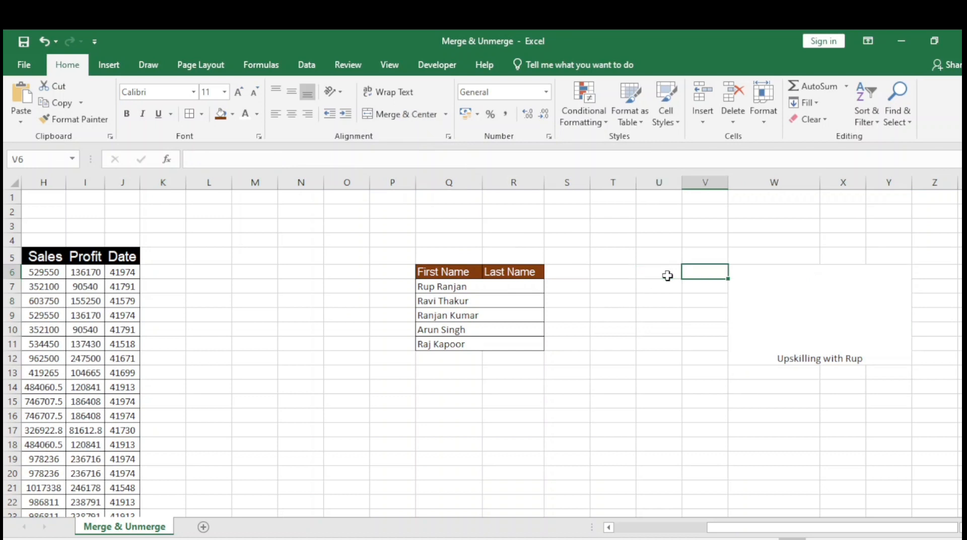
{"action": "key", "text": "Down"}
{"action": "key", "text": "Up"}
{"action": "key", "text": "Down"}
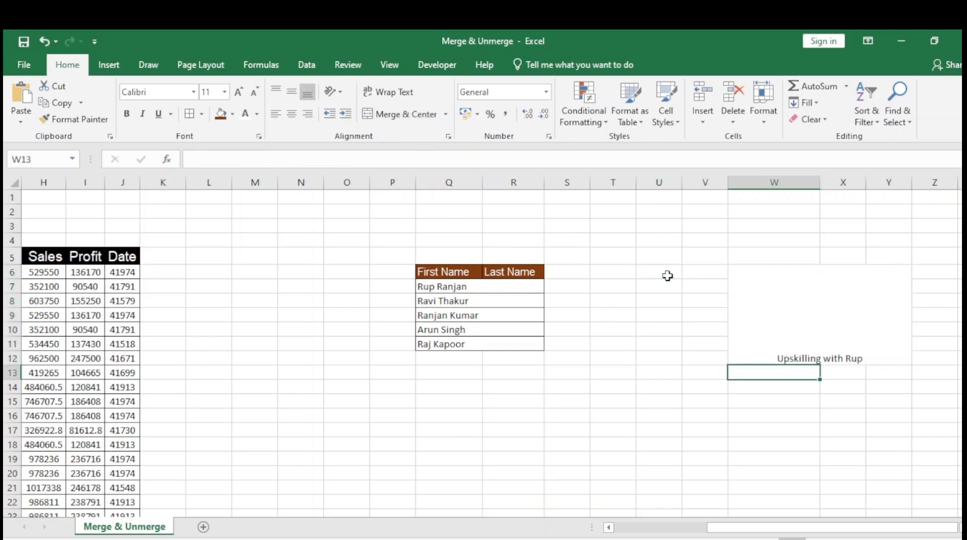
{"action": "key", "text": "Up"}
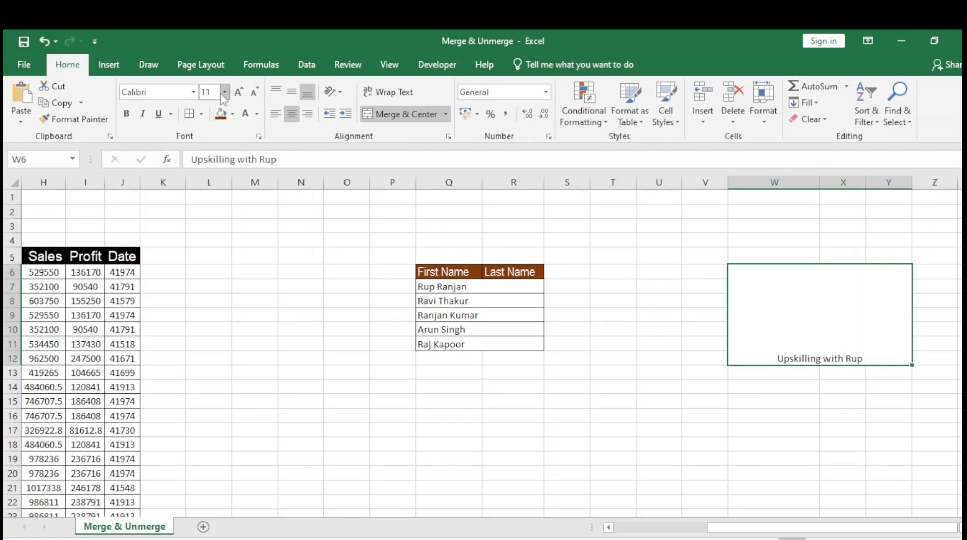
{"action": "left_click", "coordinate": [239, 93]}
{"action": "left_click", "coordinate": [239, 93]}
{"action": "left_click", "coordinate": [239, 93]}
{"action": "left_click", "coordinate": [239, 92]}
{"action": "left_click", "coordinate": [239, 93]}
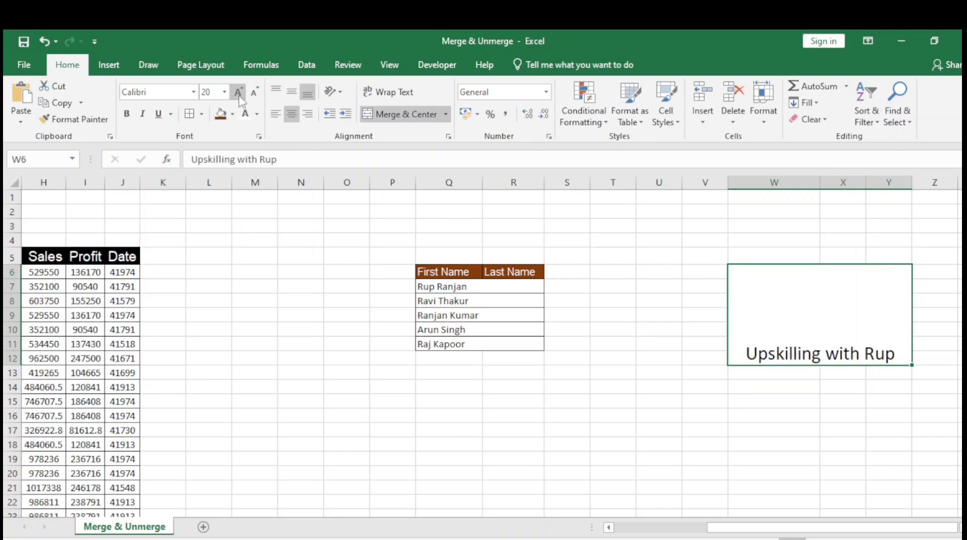
{"action": "left_click", "coordinate": [238, 93]}
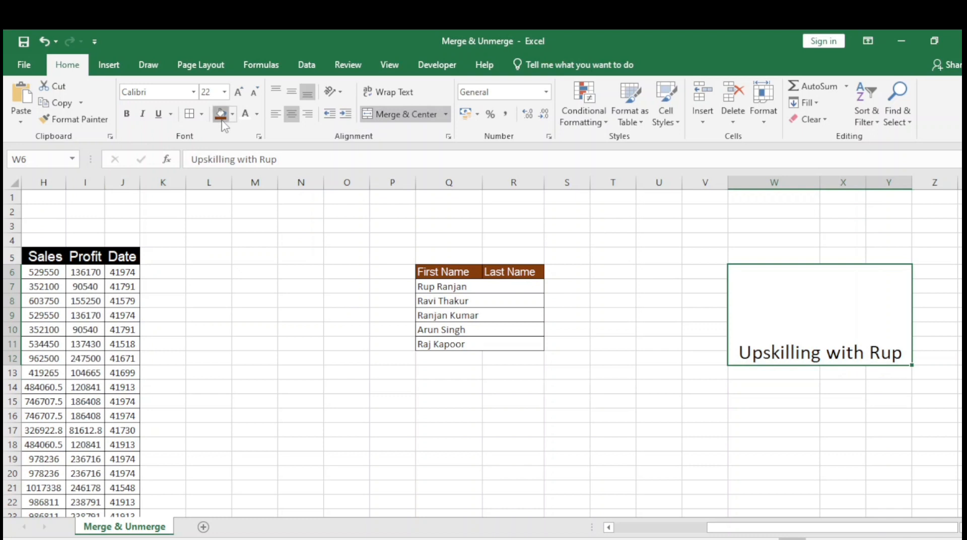
Fill the merged block W6:Y12 with the dark orange-brown colour used on the names table header
{"action": "left_click", "coordinate": [221, 115]}
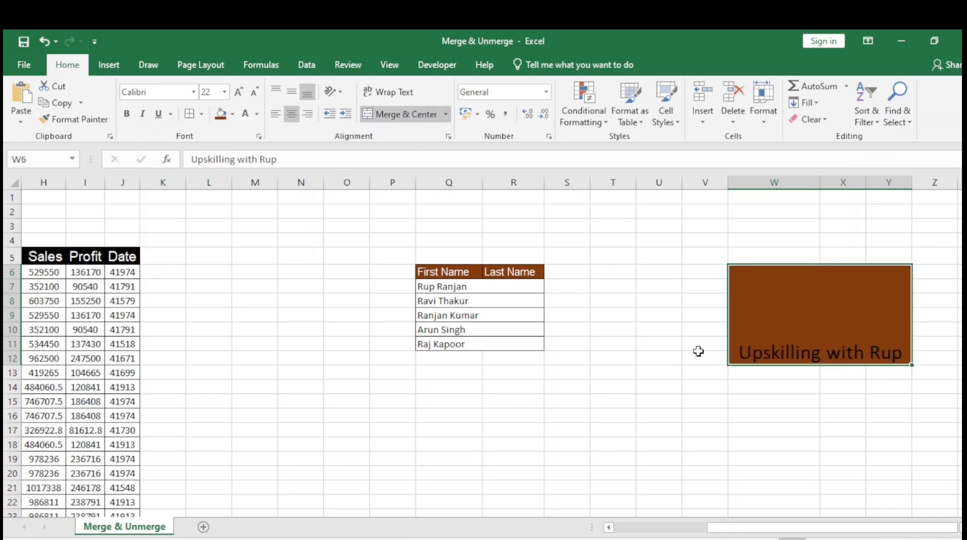
{"action": "key", "text": "Right"}
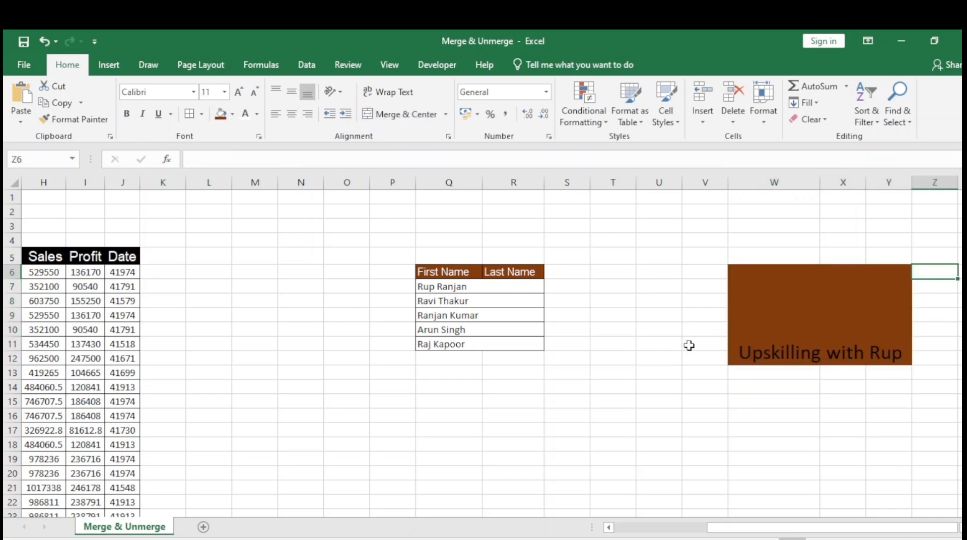
Unmerge the report title "Country Wise sales Report" in B2:G3 above the sales table
{"action": "key", "text": "Left"}
{"action": "key", "text": "Left"}
{"action": "key", "text": "Left"}
{"action": "key", "text": "Left"}
{"action": "key", "text": "Left"}
{"action": "key", "text": "ctrl+Left"}
{"action": "key", "text": "ctrl+Left"}
{"action": "key", "text": "ctrl+Left"}
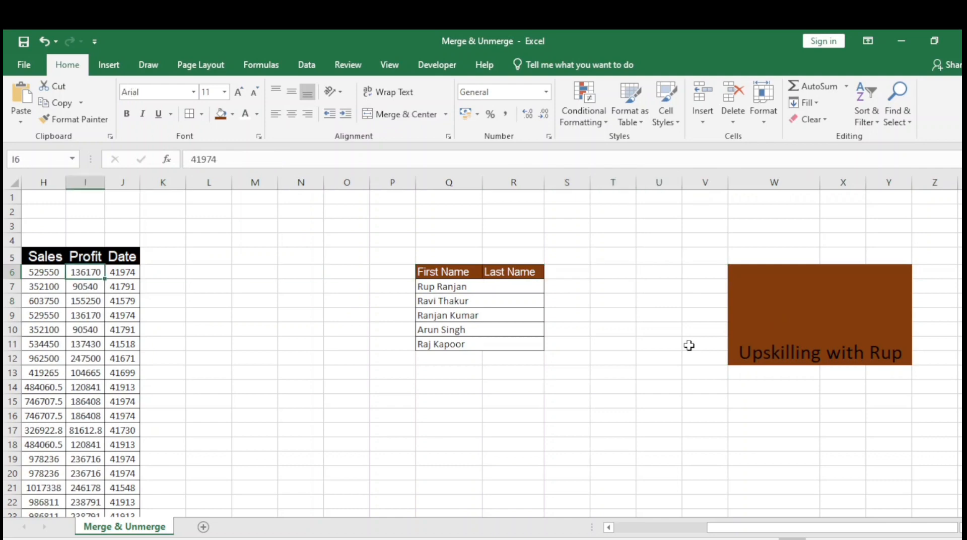
{"action": "key", "text": "ctrl+Left"}
{"action": "key", "text": "Up"}
{"action": "key", "text": "Up"}
{"action": "key", "text": "Down"}
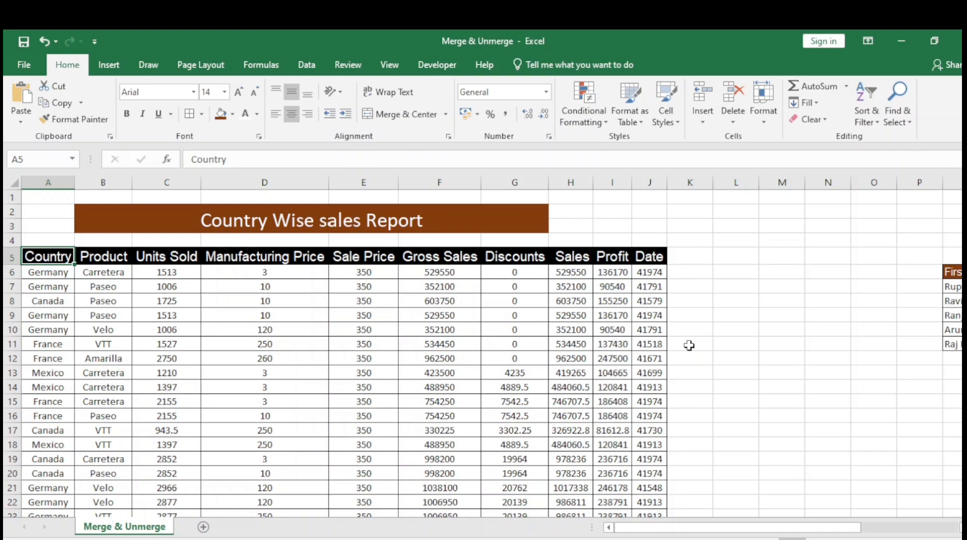
{"action": "key", "text": "Up"}
{"action": "key", "text": "Up"}
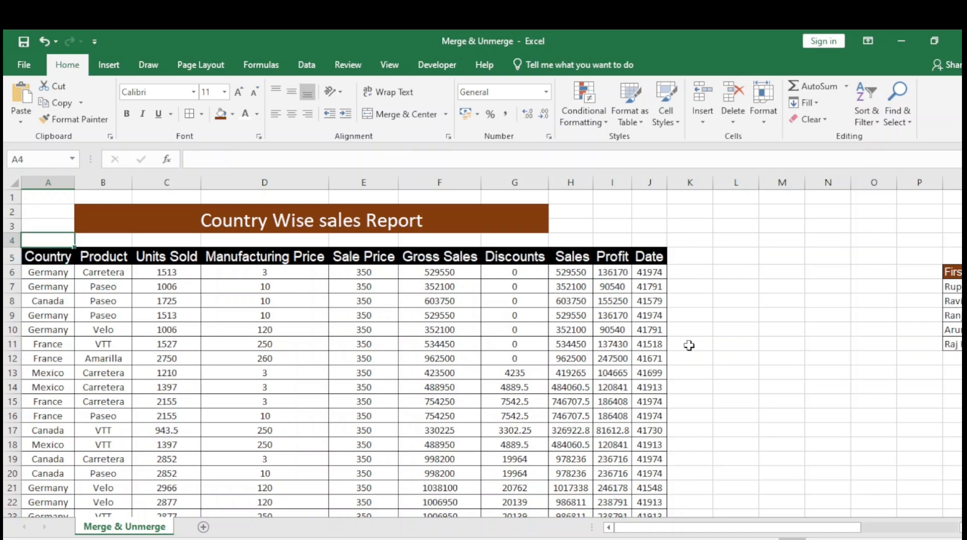
{"action": "key", "text": "Right"}
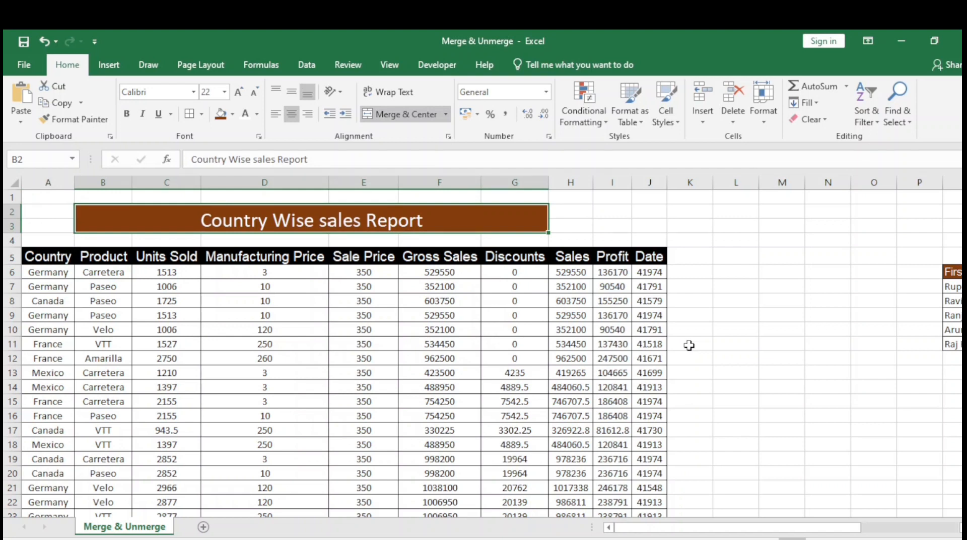
{"action": "key", "text": "alt"}
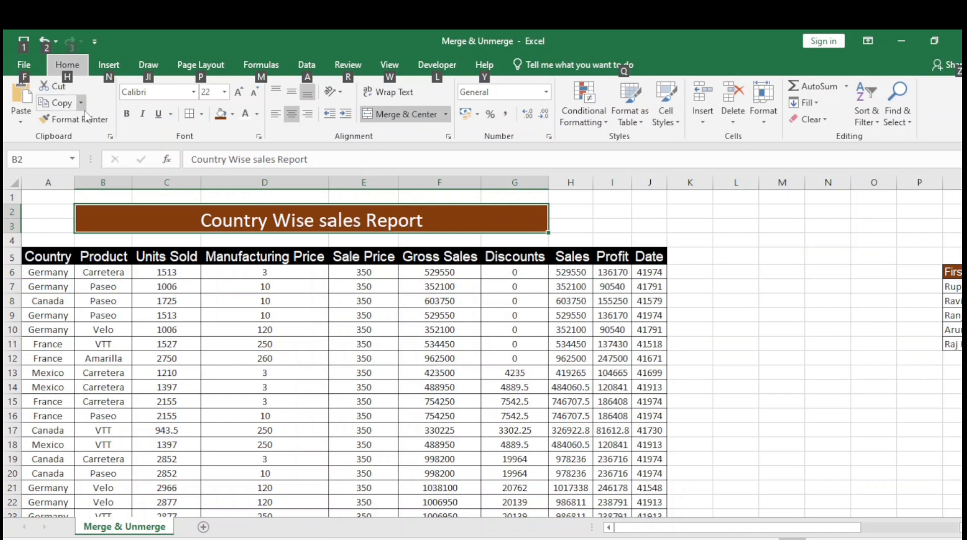
{"action": "key", "text": "h"}
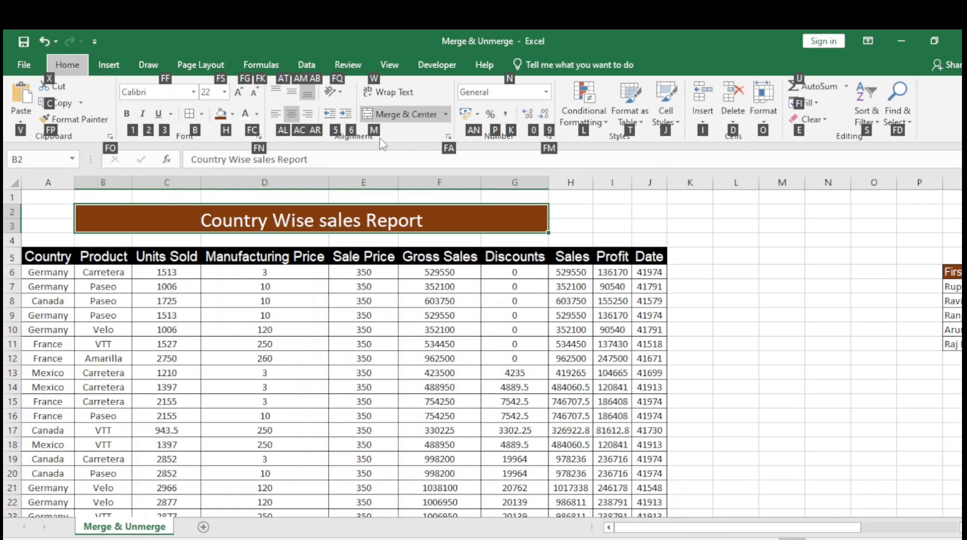
{"action": "key", "text": "m"}
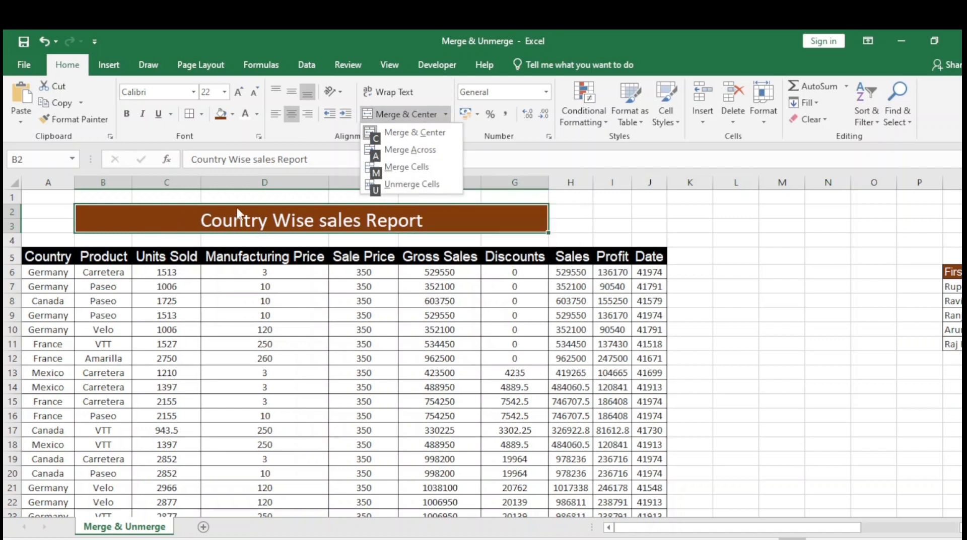
{"action": "left_click", "coordinate": [442, 212]}
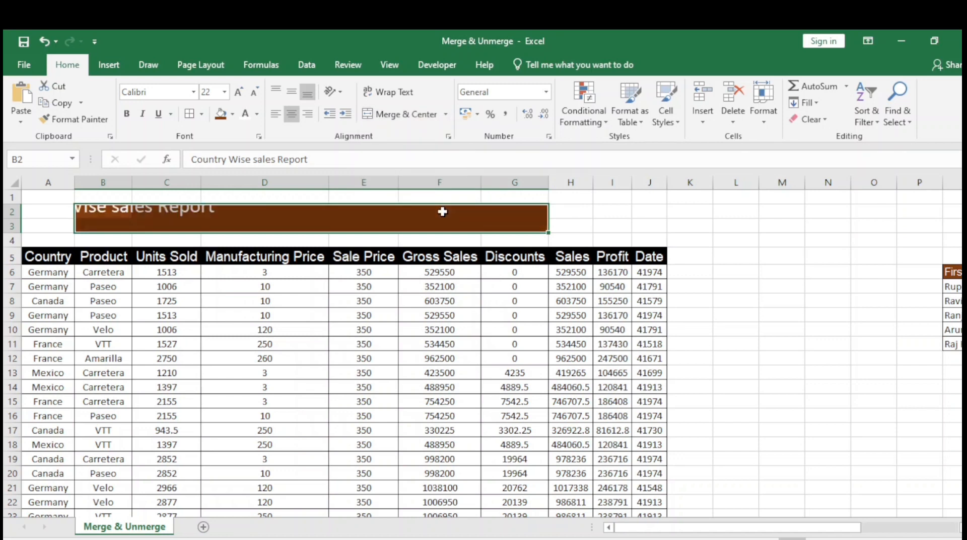
Check cell by cell along row 2 whether the title range is split into individual cells
{"action": "left_click", "coordinate": [83, 216]}
{"action": "key", "text": "Right"}
{"action": "key", "text": "Right"}
{"action": "key", "text": "Right"}
{"action": "key", "text": "Right"}
{"action": "key", "text": "Right"}
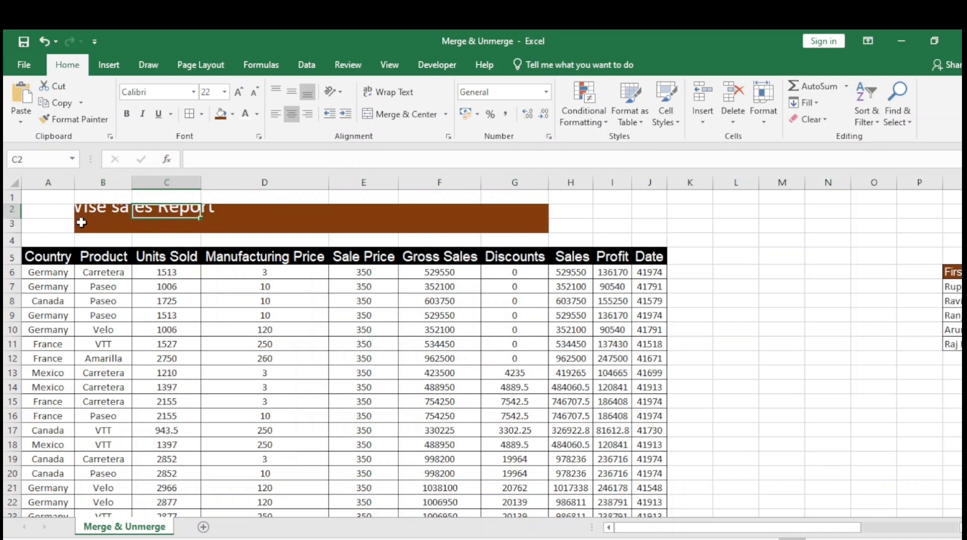
{"action": "key", "text": "Left"}
{"action": "key", "text": "Left"}
{"action": "key", "text": "Left"}
{"action": "key", "text": "Left"}
{"action": "key", "text": "Left"}
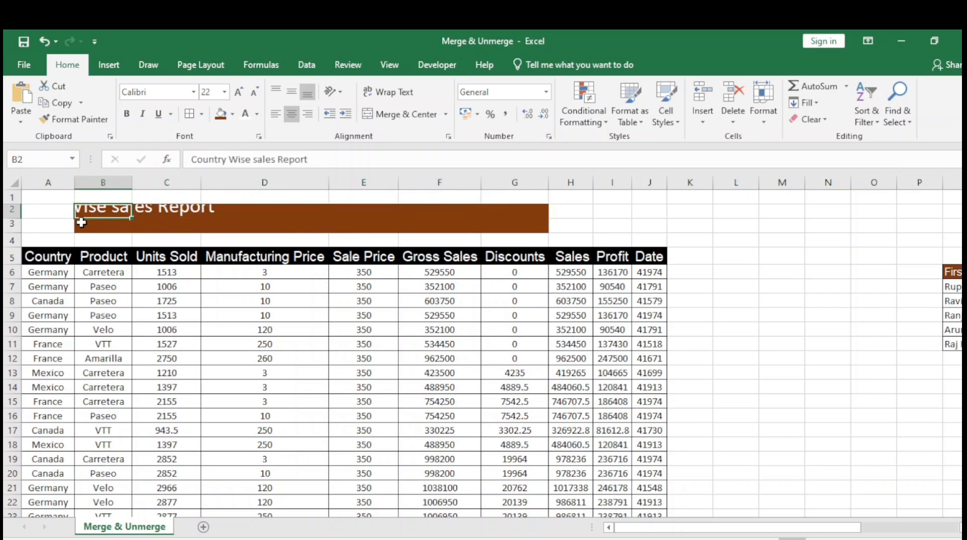
Merge and center the report title across the range B2:G3
{"action": "key", "text": "shift+Down"}
{"action": "key", "text": "shift+Right"}
{"action": "key", "text": "shift+Right"}
{"action": "key", "text": "shift+Right"}
{"action": "key", "text": "shift+Right"}
{"action": "key", "text": "shift+Right"}
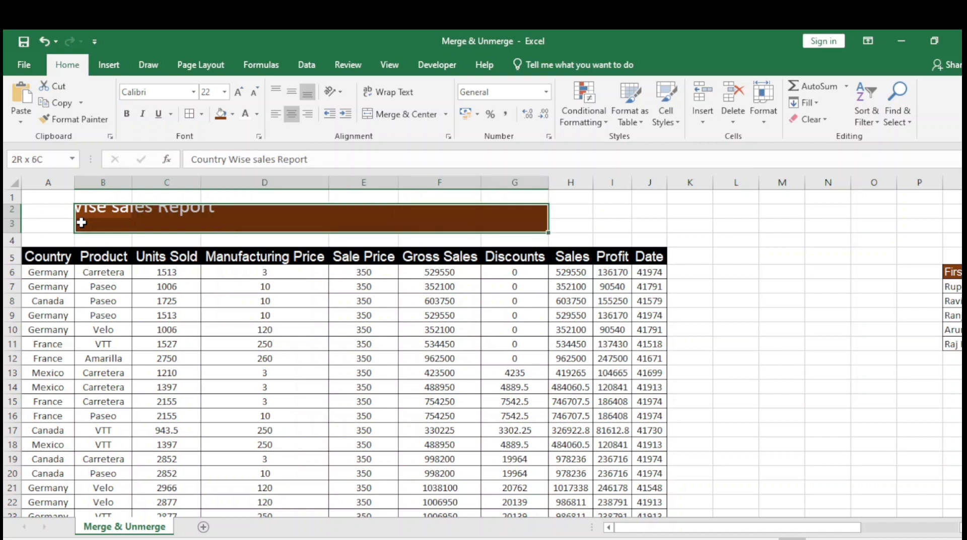
{"action": "key", "text": "alt"}
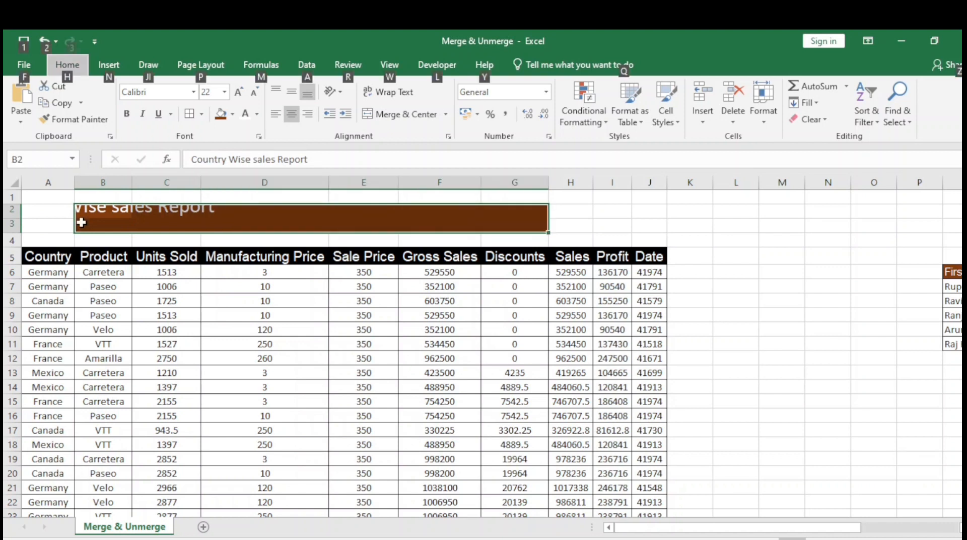
{"action": "key", "text": "h"}
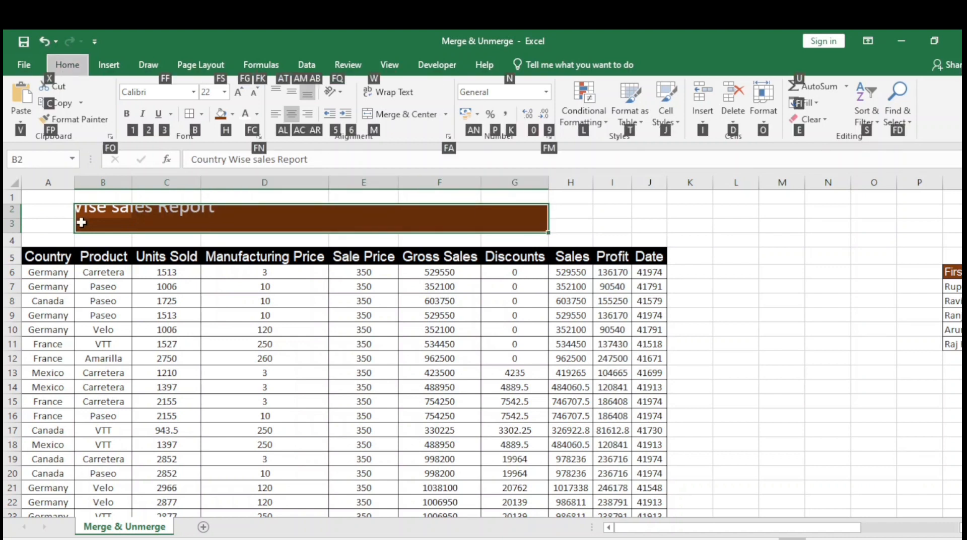
{"action": "key", "text": "m"}
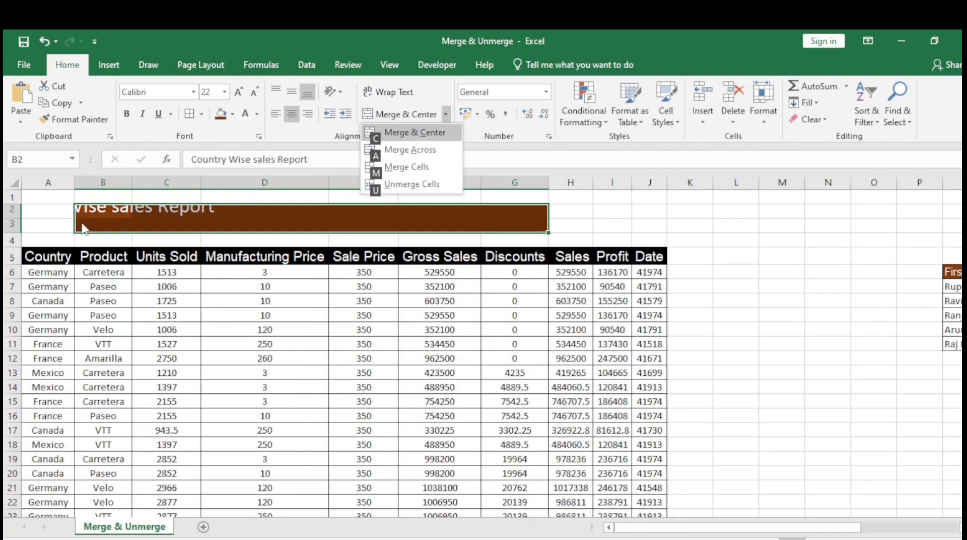
{"action": "key", "text": "c"}
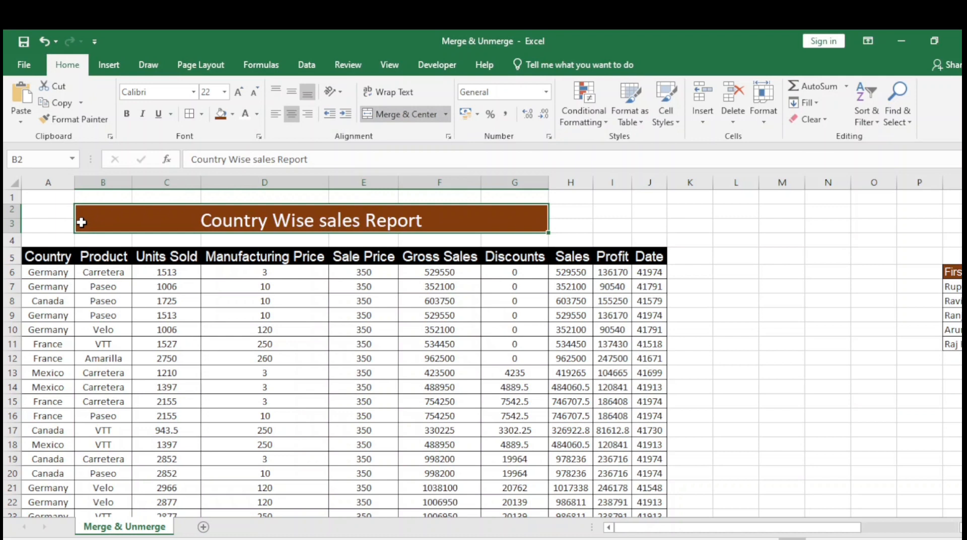
Unmerge the report title in B2:G3 and apply Merge & Center to the same range again
{"action": "key", "text": "alt"}
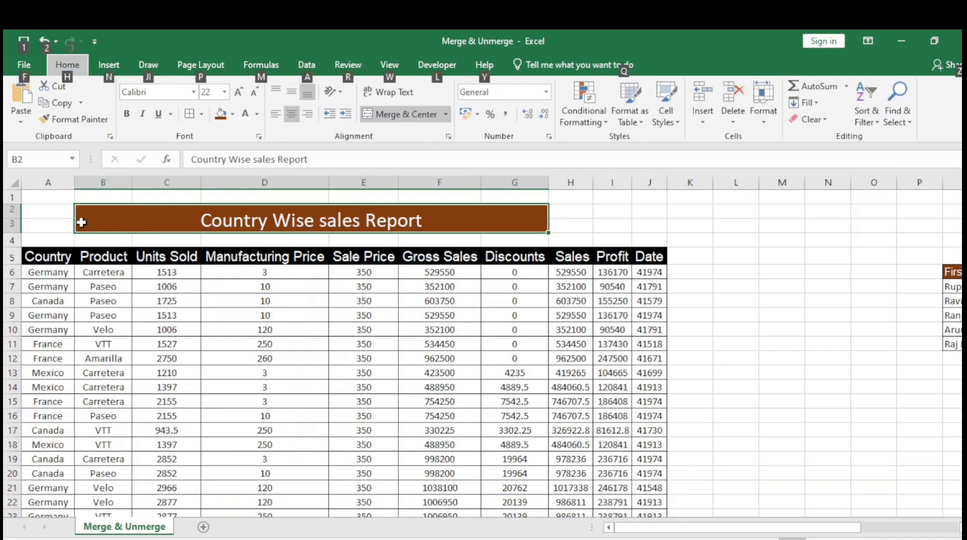
{"action": "key", "text": "h"}
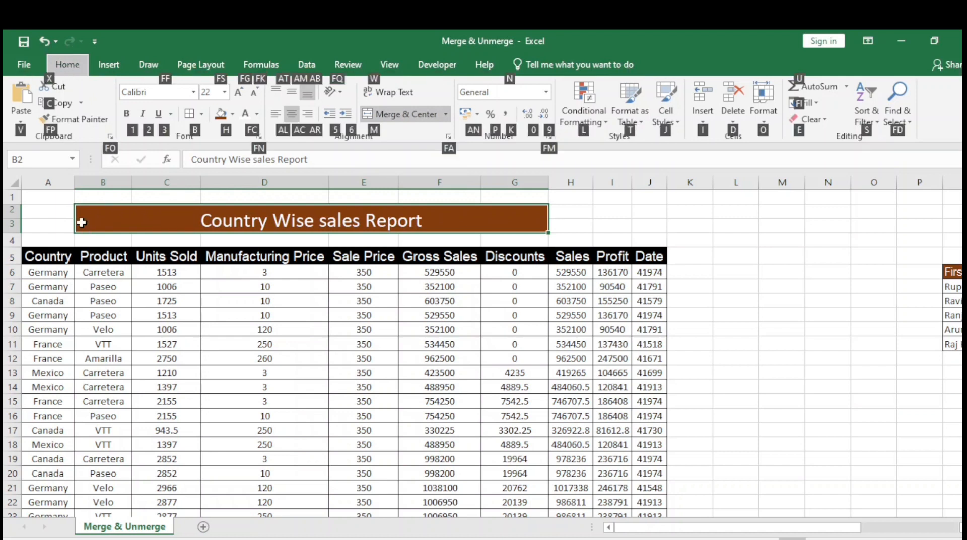
{"action": "key", "text": "m"}
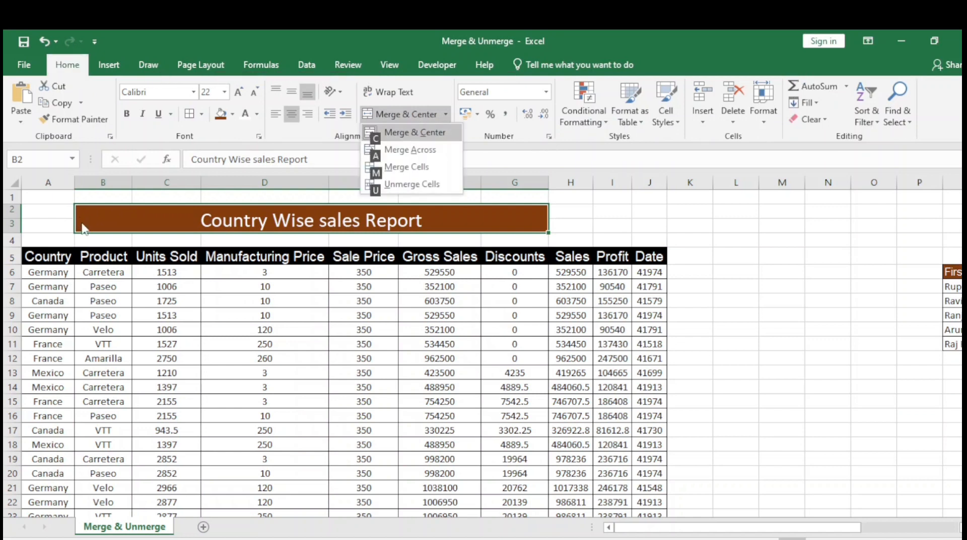
{"action": "key", "text": "u"}
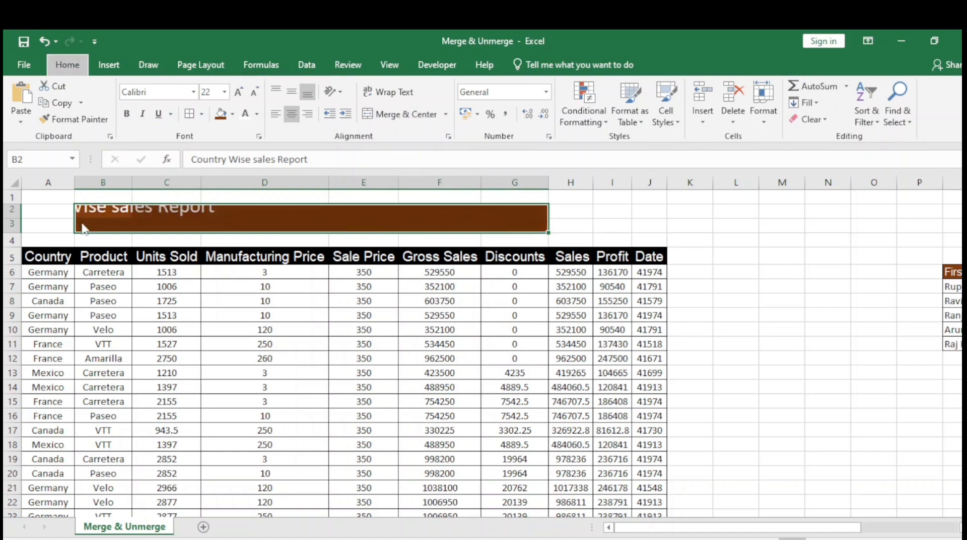
{"action": "key", "text": "alt"}
{"action": "key", "text": "h"}
{"action": "key", "text": "m"}
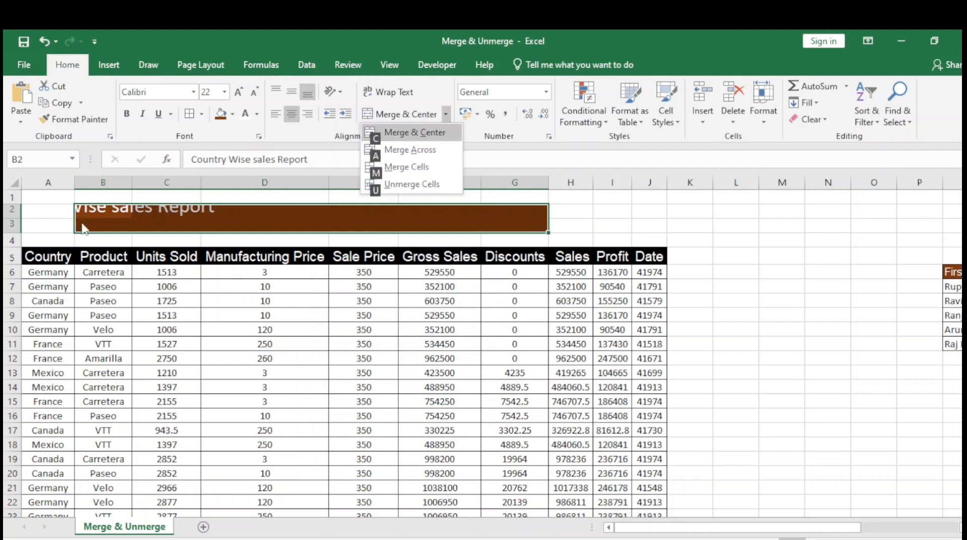
{"action": "key", "text": "c"}
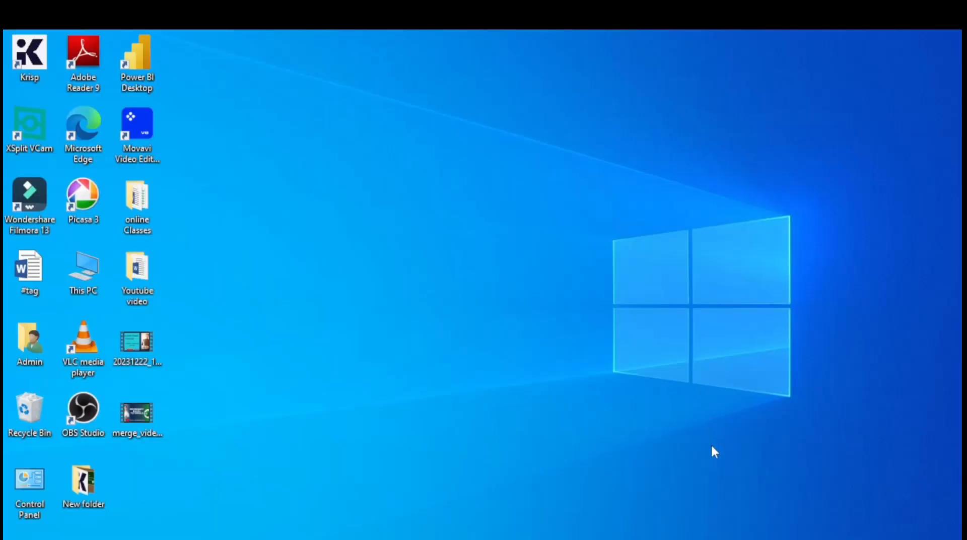
Switch from the workbook to the presentation with the Class - 13 Microsoft Excel welcome slide
{"action": "mouse_move", "coordinate": [664, 539]}
{"action": "left_click", "coordinate": [703, 511]}
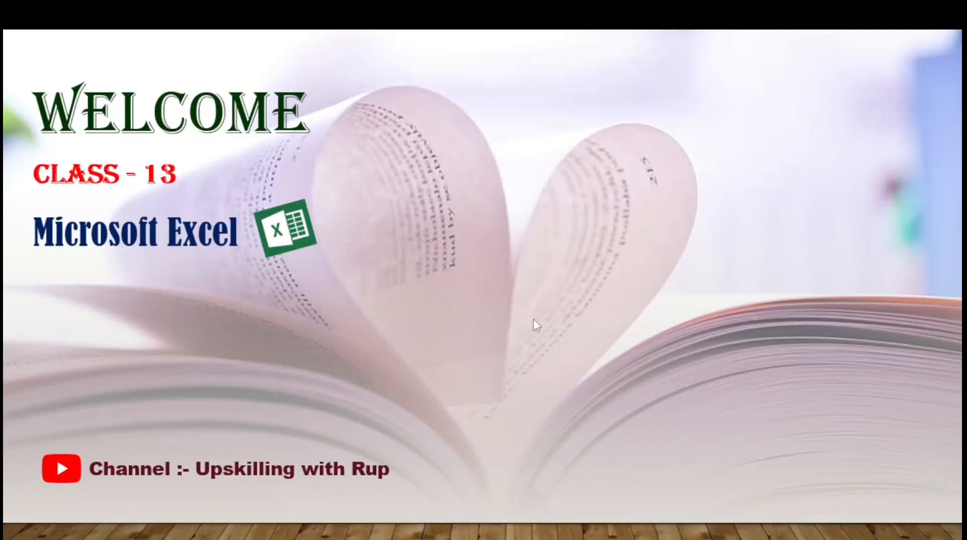